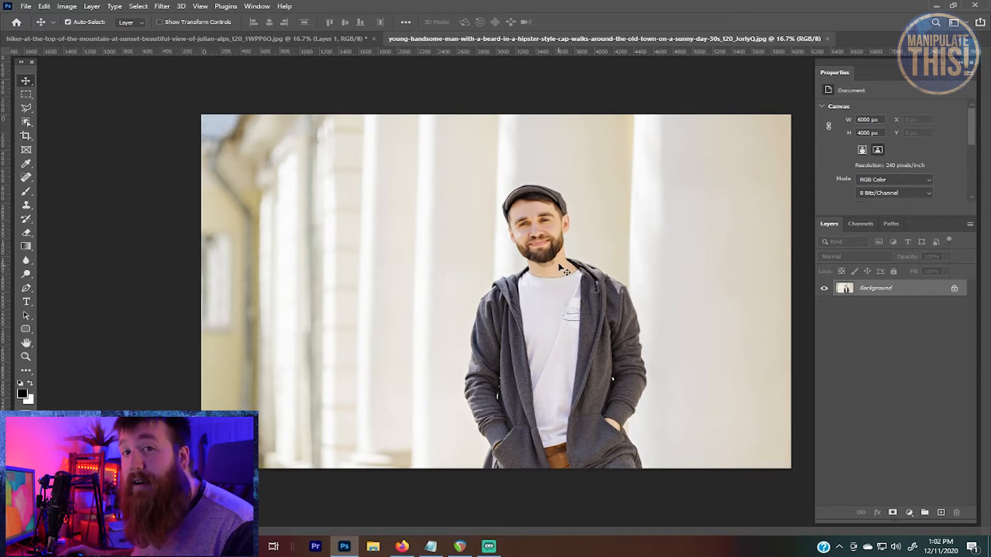
# - Convert the portrait photo's background into a regular layer and select the man with the Object Selection tool
pyautogui.doubleClick(920, 291)
pyautogui.click(592, 161)
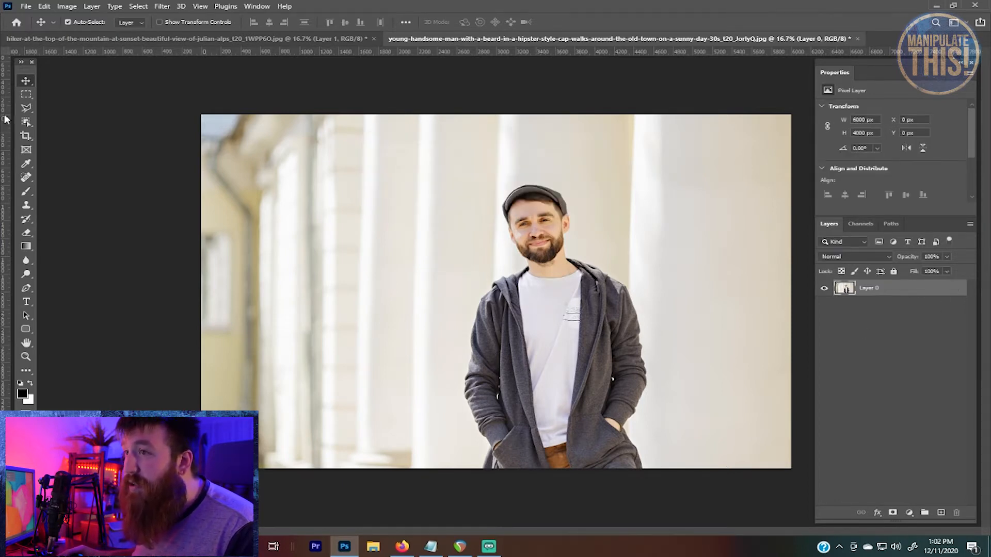
pyautogui.click(25, 122)
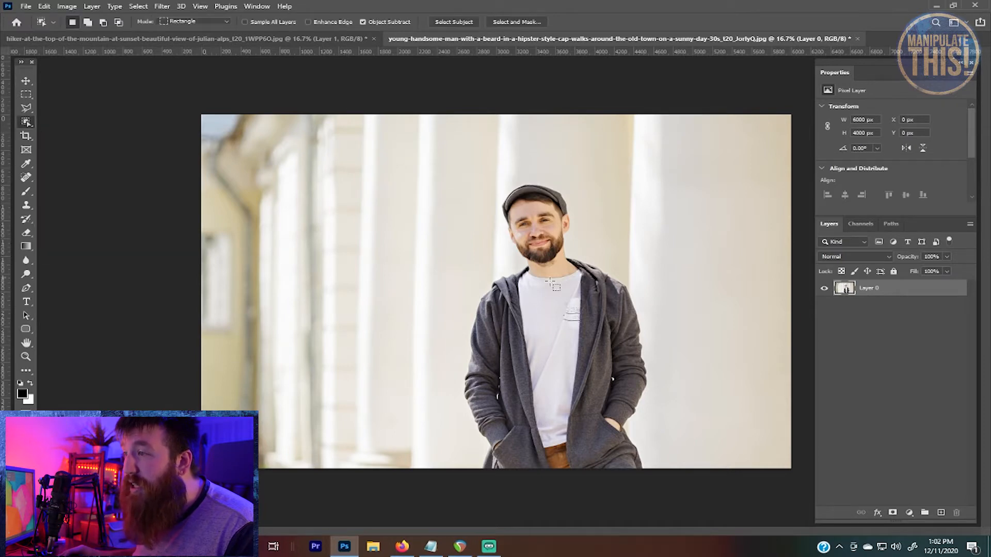
pyautogui.moveTo(427, 180); pyautogui.dragTo(665, 474)
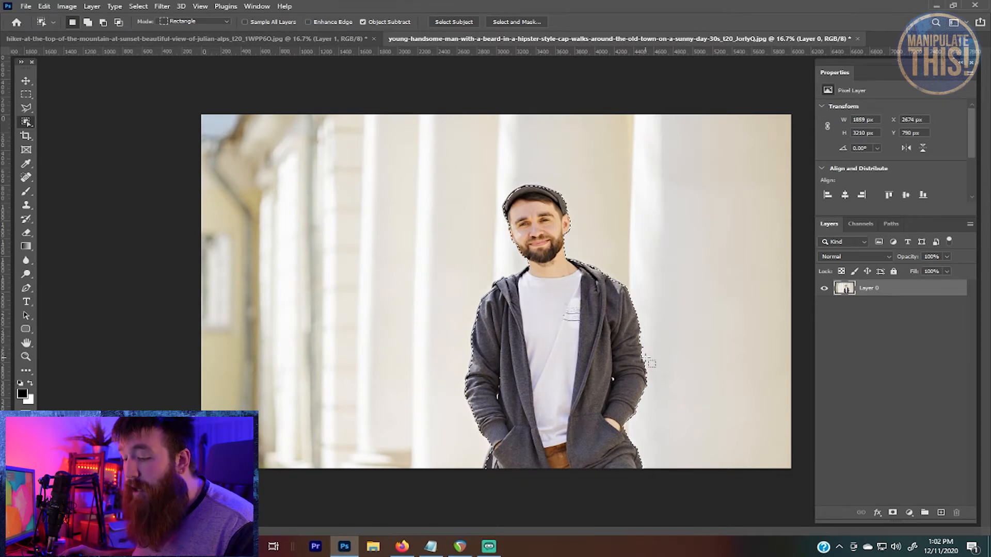
# - Copy the selected man into the mountain sunset image and move him slightly lower over the grassy foreground
pyautogui.hotkey('ctrl', 'Tab')
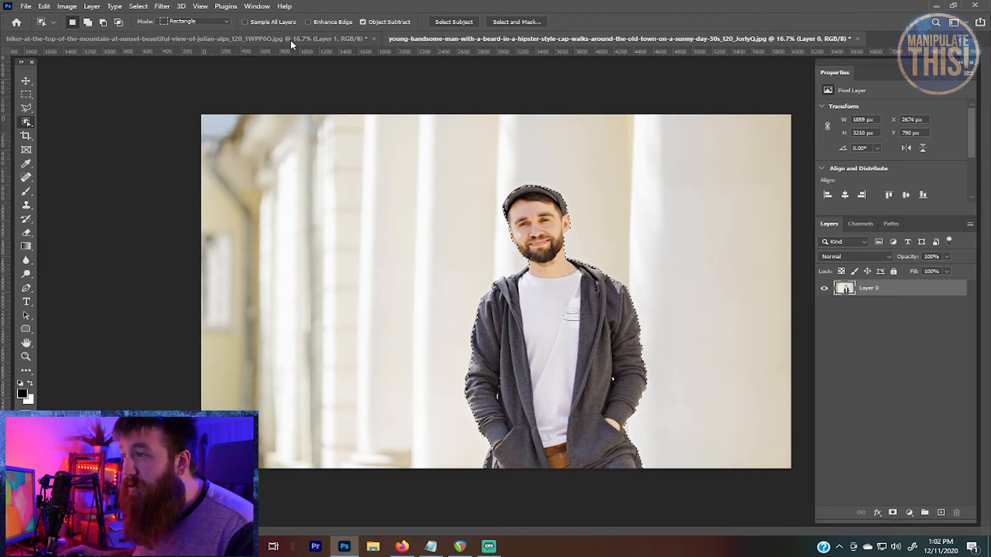
pyautogui.hotkey('ctrl', 'v')
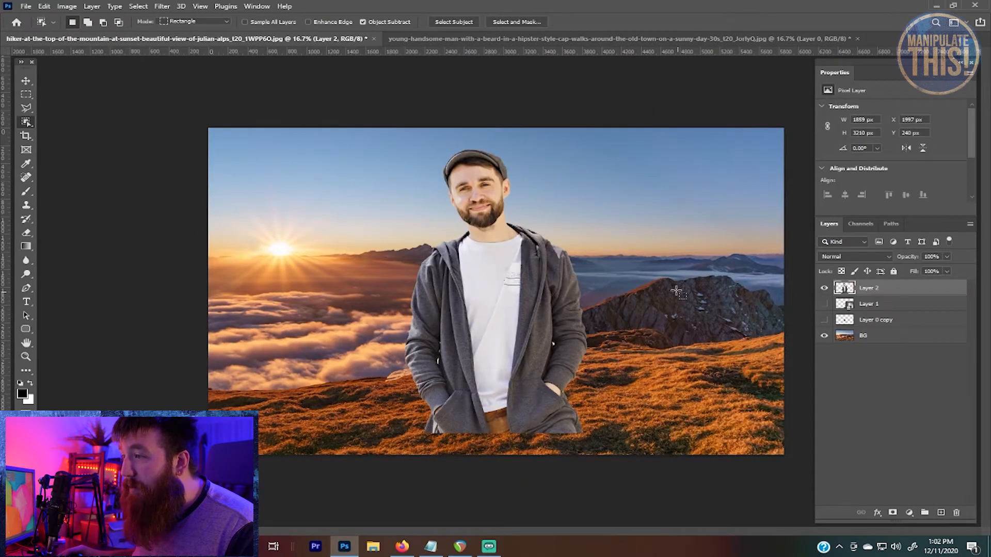
pyautogui.press('v')
pyautogui.moveTo(495, 293); pyautogui.dragTo(503, 307)
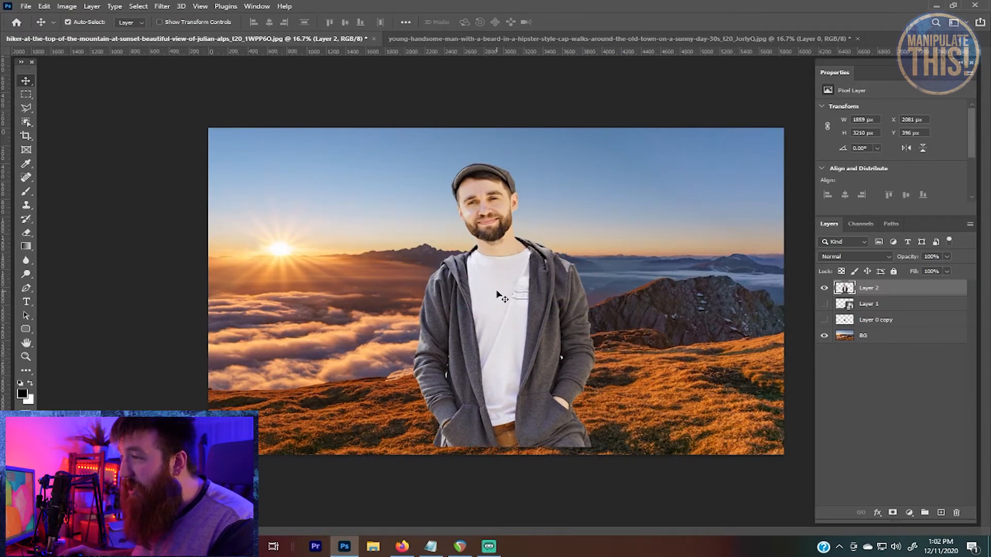
# - Examine the cutout edges and lighting of the pasted man from his cap down to the jacket pockets against the sunset
pyautogui.scroll(1, 491, 242)
pyautogui.scroll(2, 521, 281)
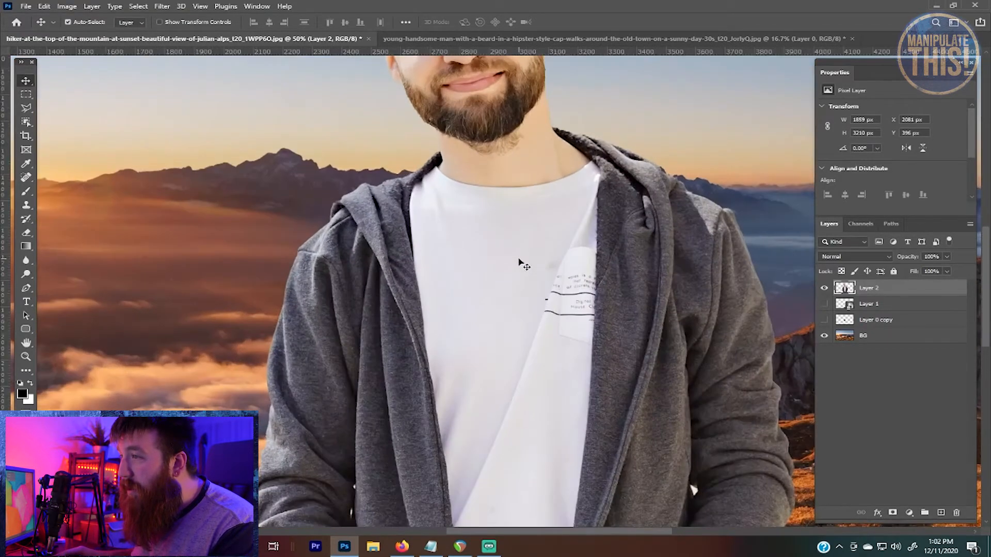
pyautogui.scroll(1, 521, 258)
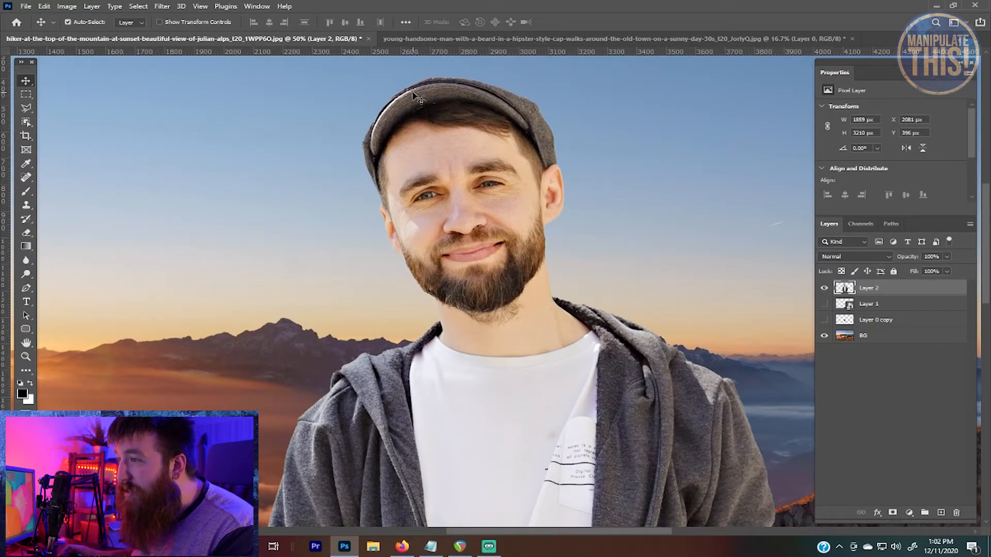
pyautogui.scroll(-12, 416, 98)
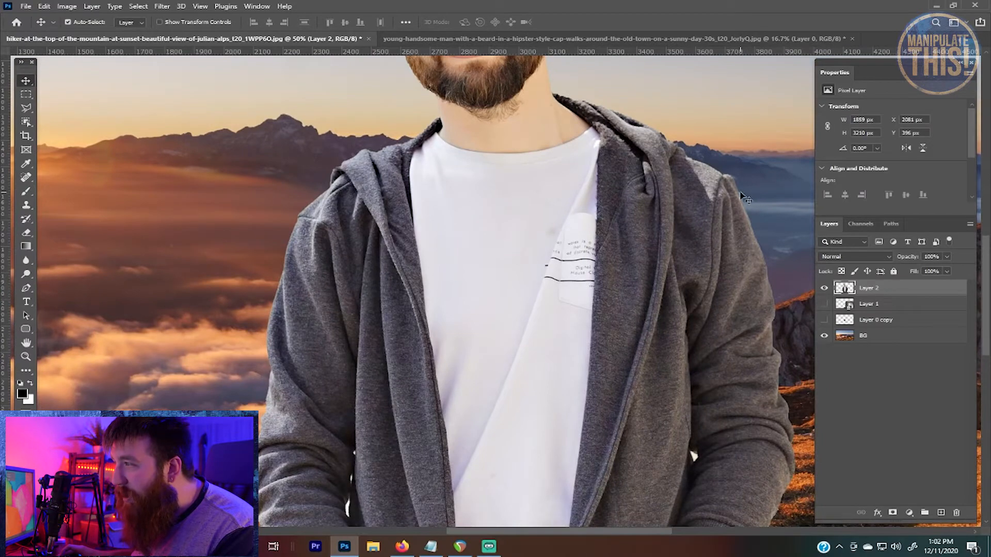
pyautogui.scroll(-2, 418, 150)
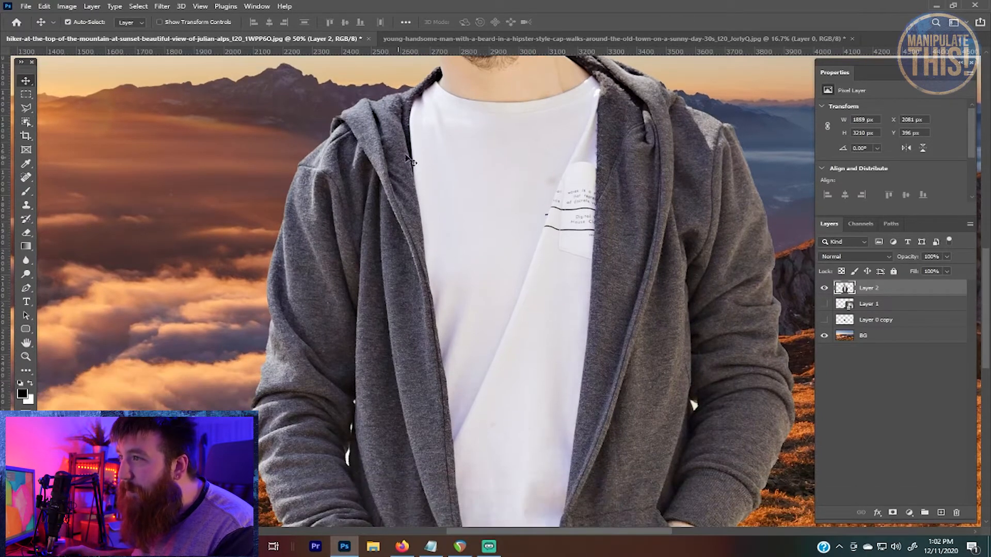
pyautogui.scroll(-4, 387, 105)
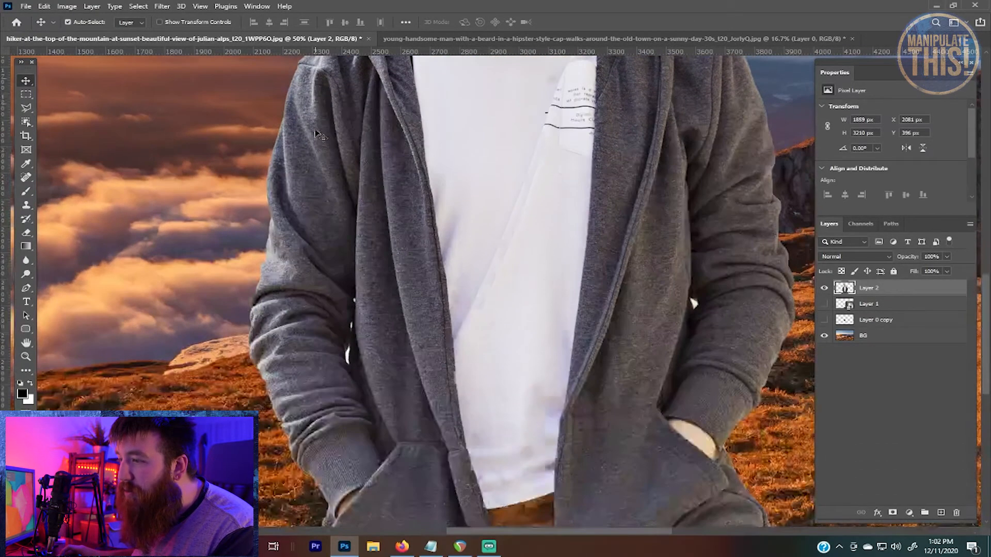
pyautogui.hotkey('ctrl', '-')
pyautogui.scroll(2, 431, 187)
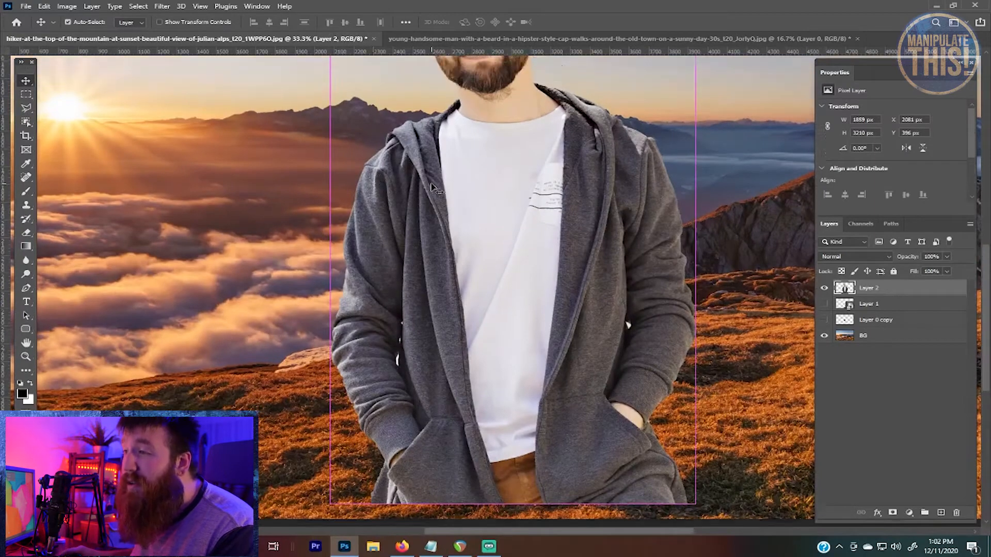
pyautogui.hotkey('ctrl', '-')
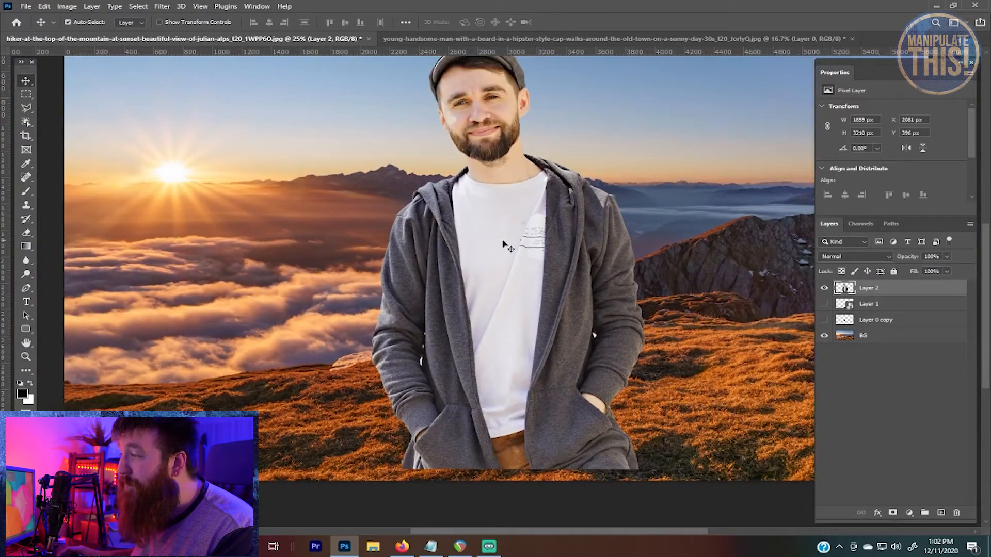
# - Hide the large pasted man on Layer 2, show the smaller man on Layer 1, and briefly preview Layer 0 copy
pyautogui.click(824, 288)
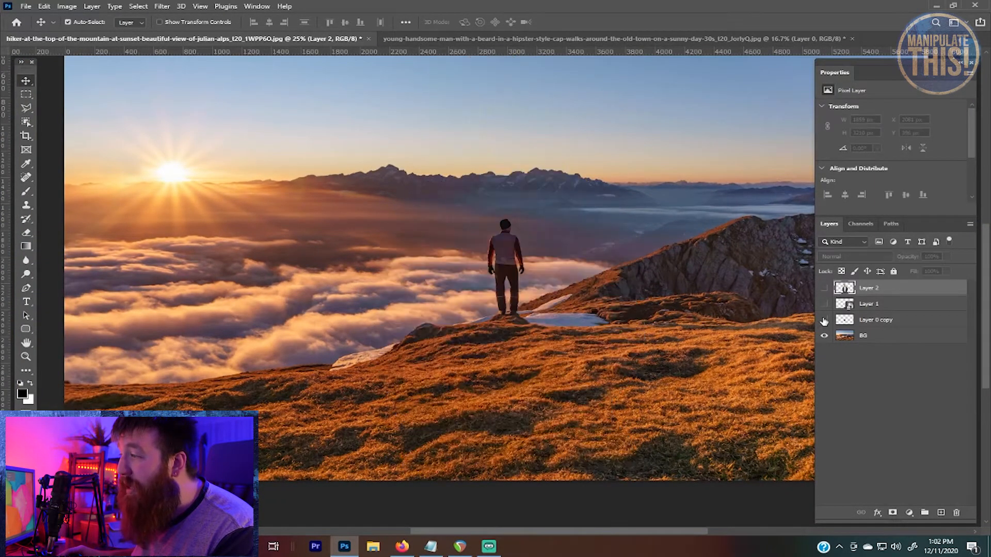
pyautogui.click(824, 304)
pyautogui.hotkey('ctrl', '-')
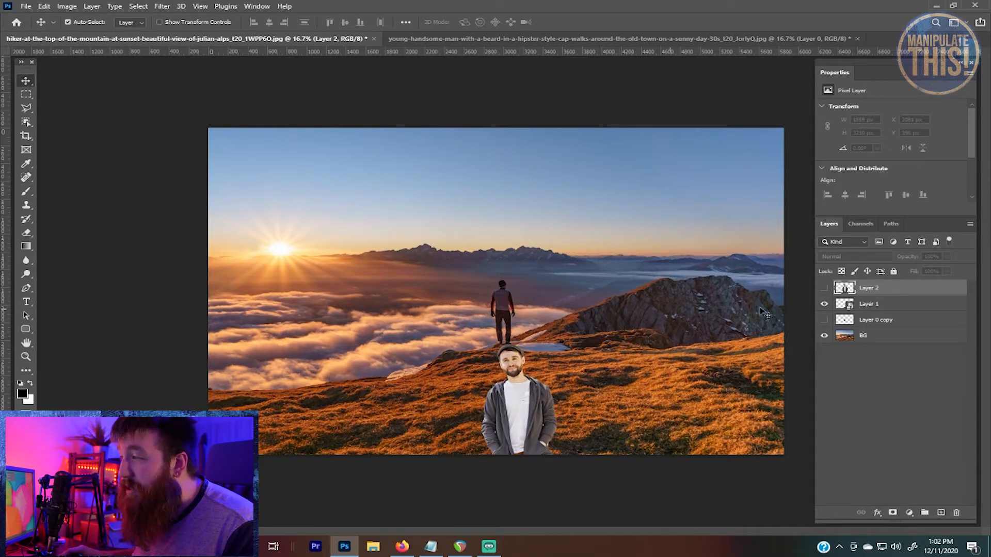
pyautogui.click(823, 323)
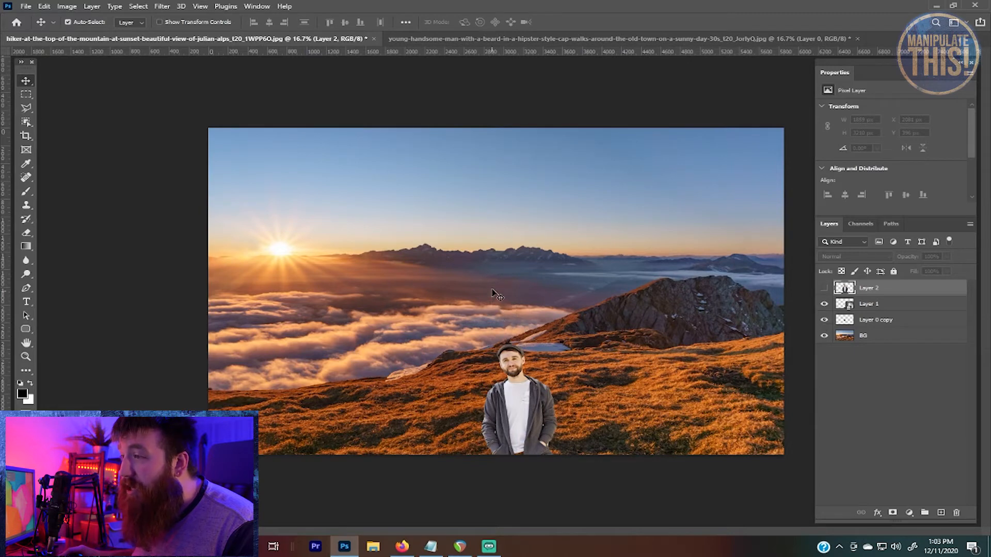
pyautogui.click(824, 320)
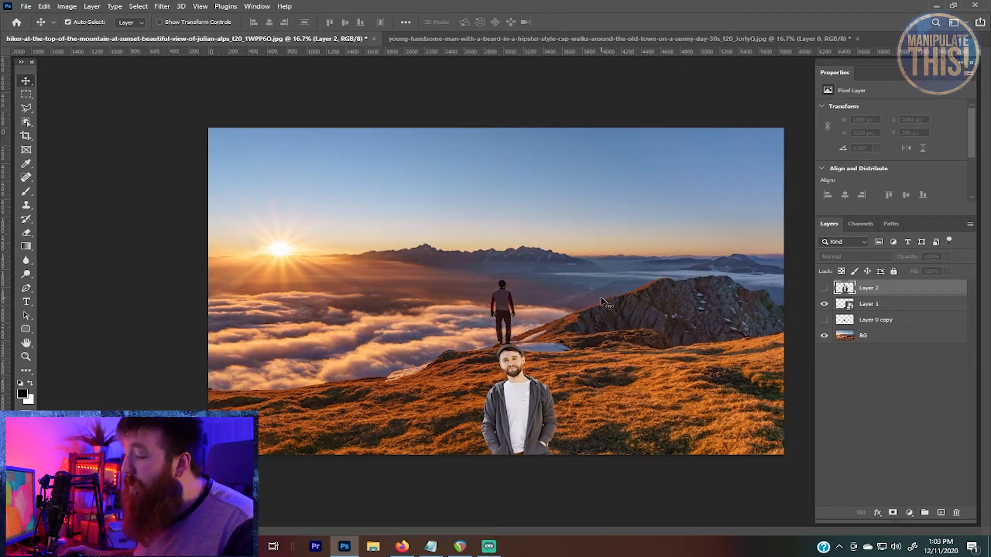
# - Add a Levels adjustment above Layer 1 and clip it so that it affects only the man
pyautogui.hotkey('ctrl', '+')
pyautogui.hotkey('ctrl', '+')
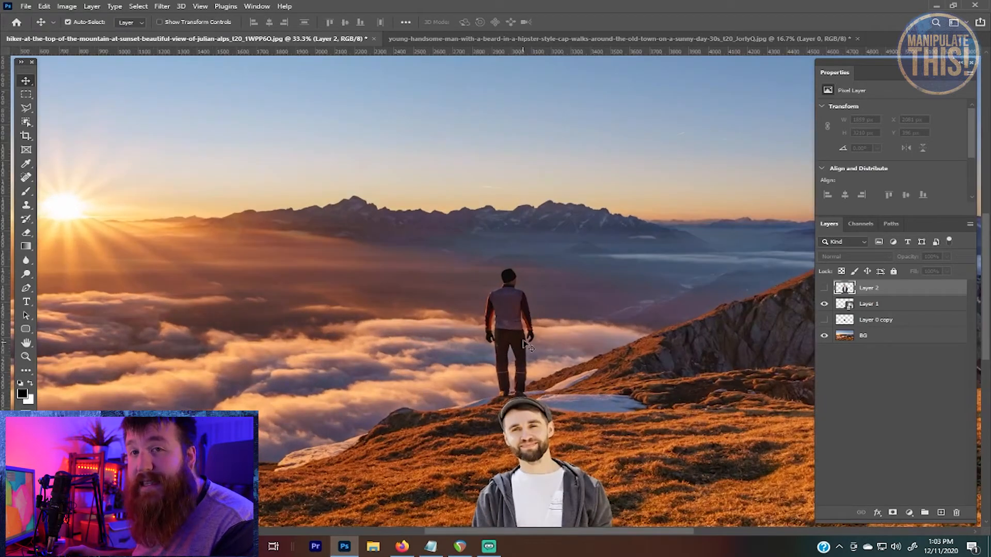
pyautogui.scroll(-2, 593, 309)
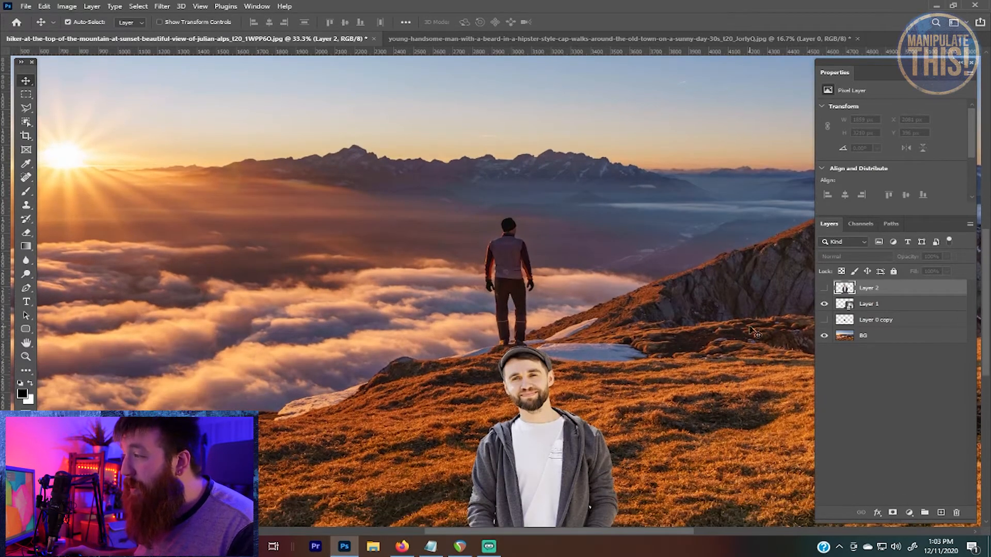
pyautogui.scroll(-2, 733, 332)
pyautogui.scroll(-1, 714, 332)
pyautogui.click(887, 304)
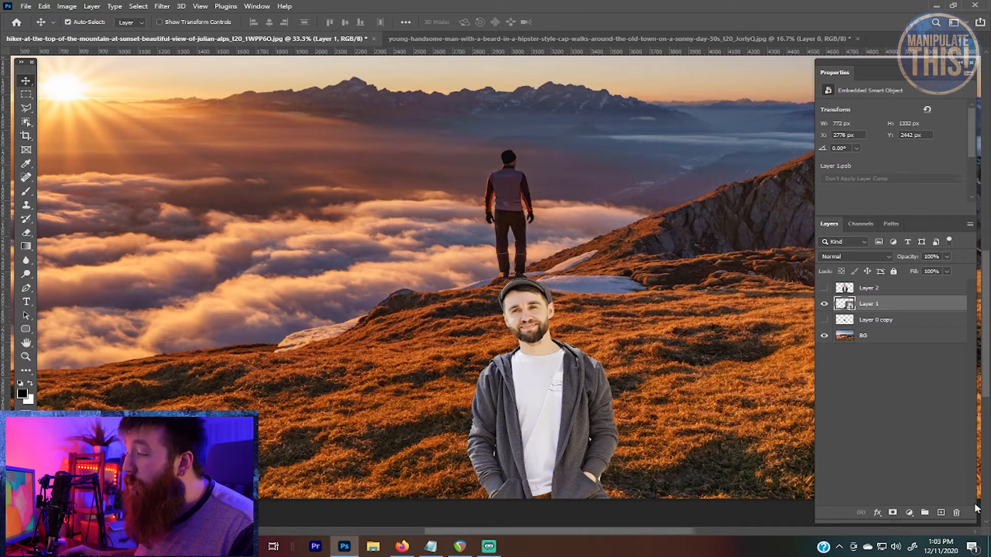
pyautogui.click(909, 513)
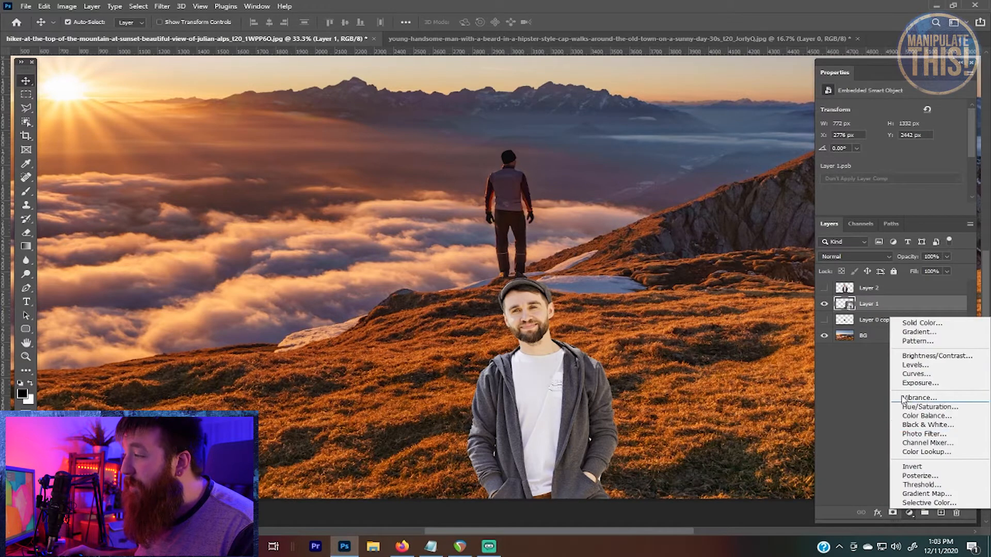
pyautogui.click(918, 370)
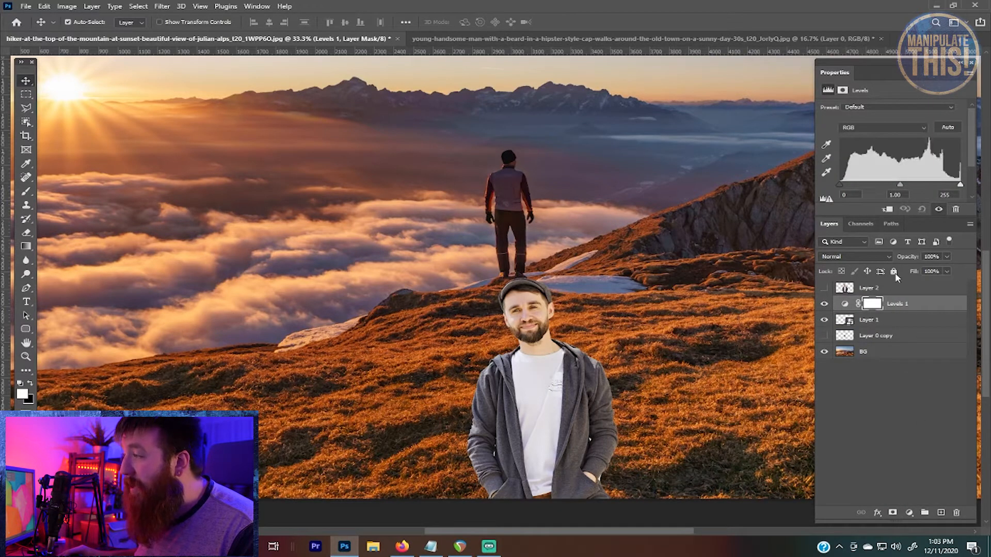
pyautogui.click(887, 210)
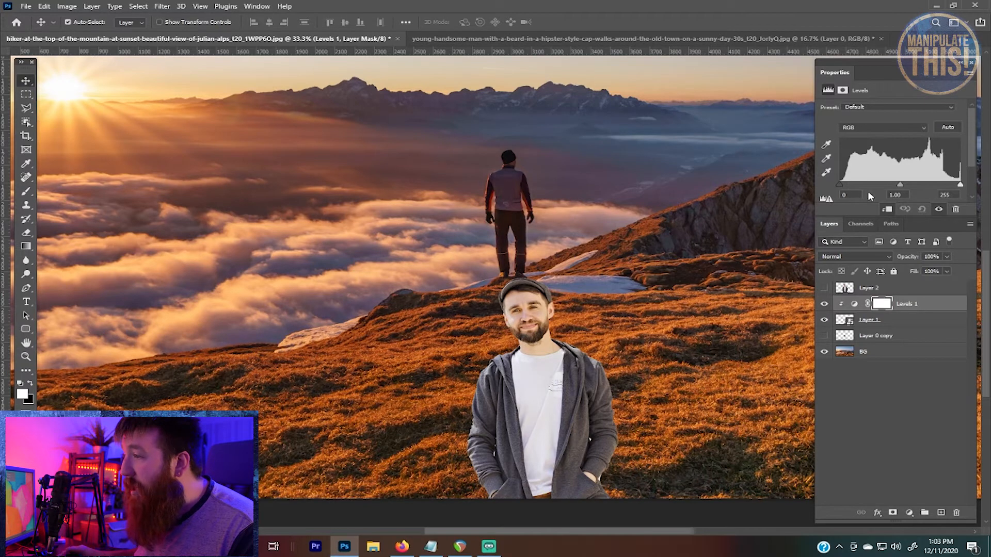
# - Set the Levels output range to 0 for black and 216 for white to dull the man's highlights
pyautogui.scroll(-3, 868, 191)
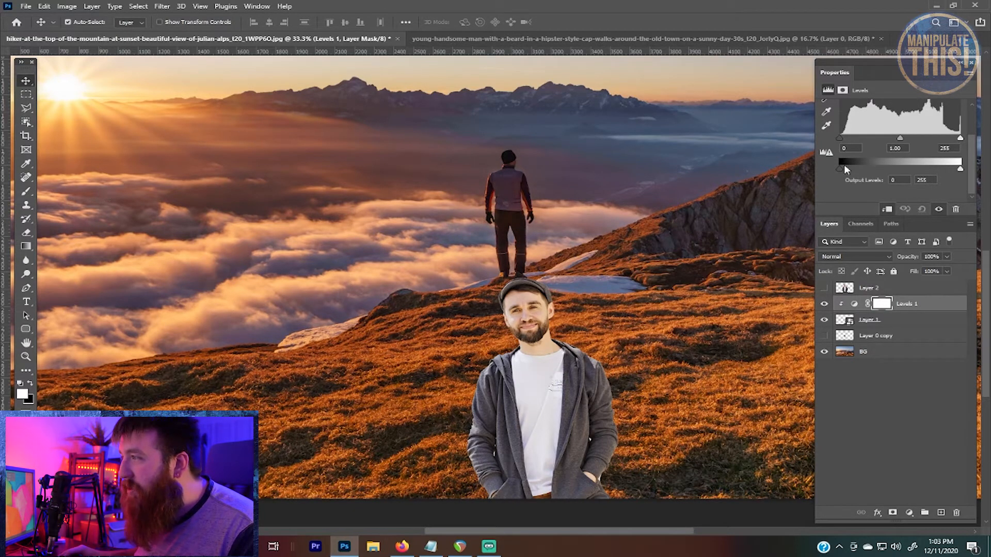
pyautogui.moveTo(838, 170)
pyautogui.mouseDown()
pyautogui.moveTo(858, 173)
pyautogui.moveTo(839, 170)
pyautogui.mouseUp()
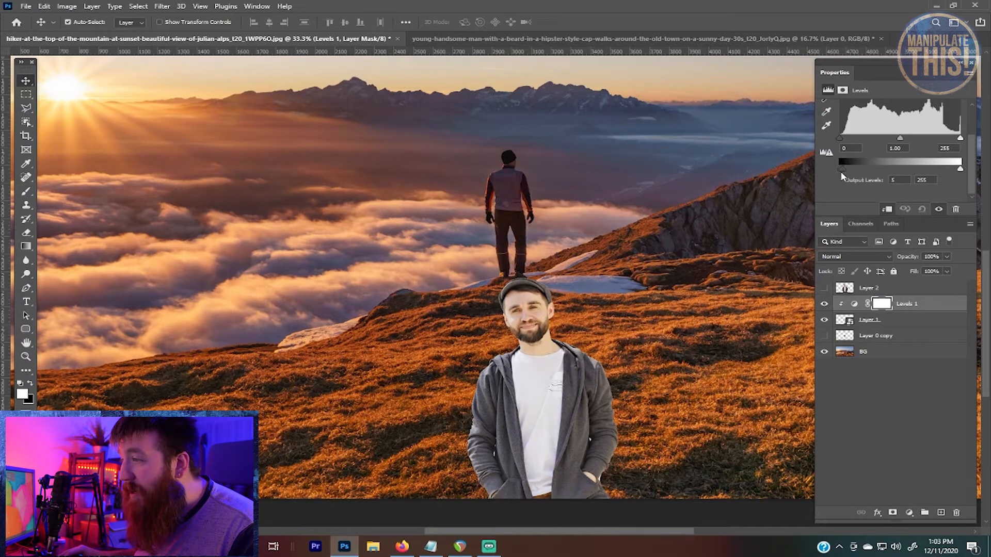
pyautogui.moveTo(959, 168); pyautogui.dragTo(944, 173)
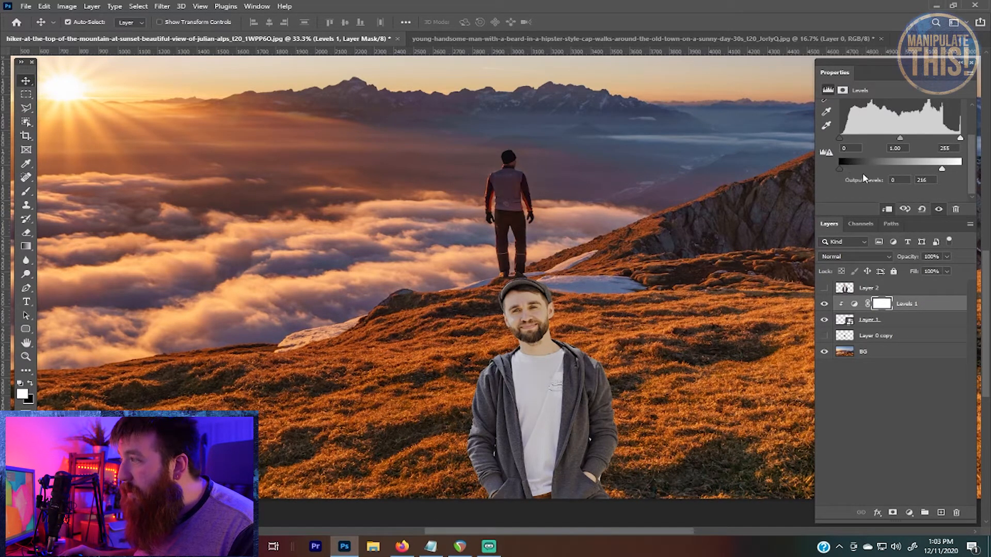
pyautogui.moveTo(842, 171)
pyautogui.mouseDown()
pyautogui.moveTo(870, 174)
pyautogui.moveTo(838, 171)
pyautogui.mouseUp()
# - Try different input black points in the Levels adjustment and set the value to 9, with input white at 255
pyautogui.moveTo(840, 137)
pyautogui.mouseDown()
pyautogui.moveTo(860, 138)
pyautogui.moveTo(844, 137)
pyautogui.mouseUp()
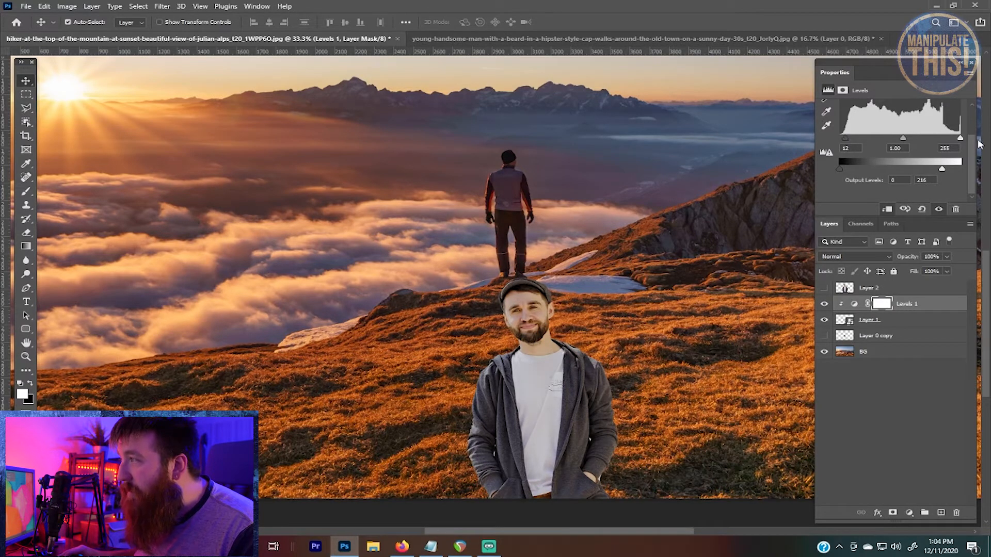
pyautogui.moveTo(960, 139)
pyautogui.mouseDown()
pyautogui.moveTo(948, 138)
pyautogui.moveTo(960, 138)
pyautogui.mouseUp()
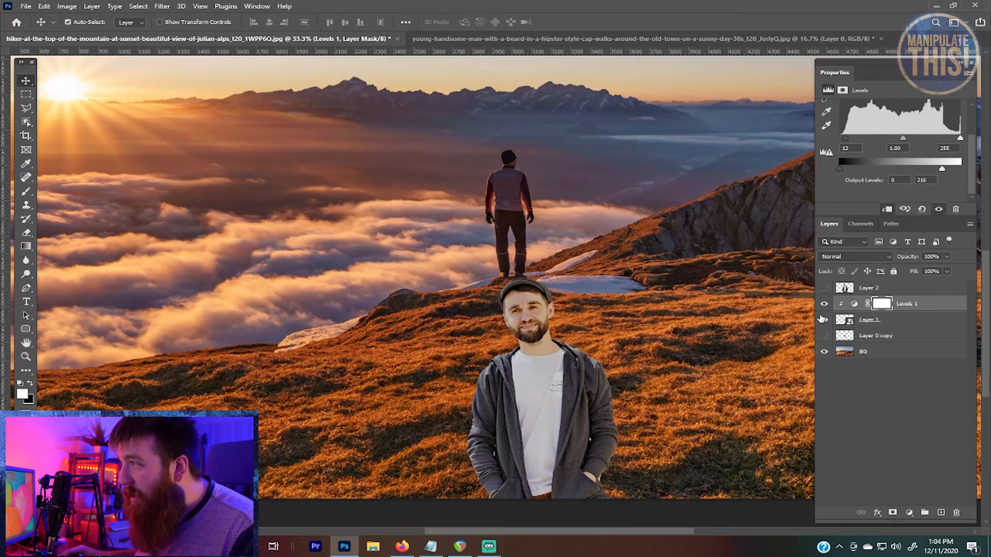
pyautogui.moveTo(849, 141); pyautogui.dragTo(815, 133)
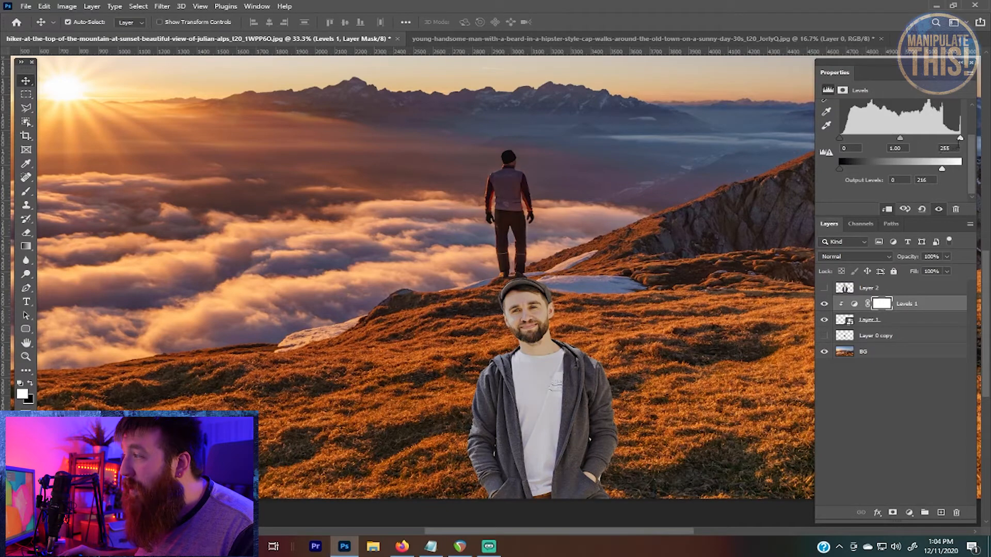
pyautogui.moveTo(960, 138)
pyautogui.mouseDown()
pyautogui.moveTo(927, 140)
pyautogui.moveTo(960, 139)
pyautogui.mouseUp()
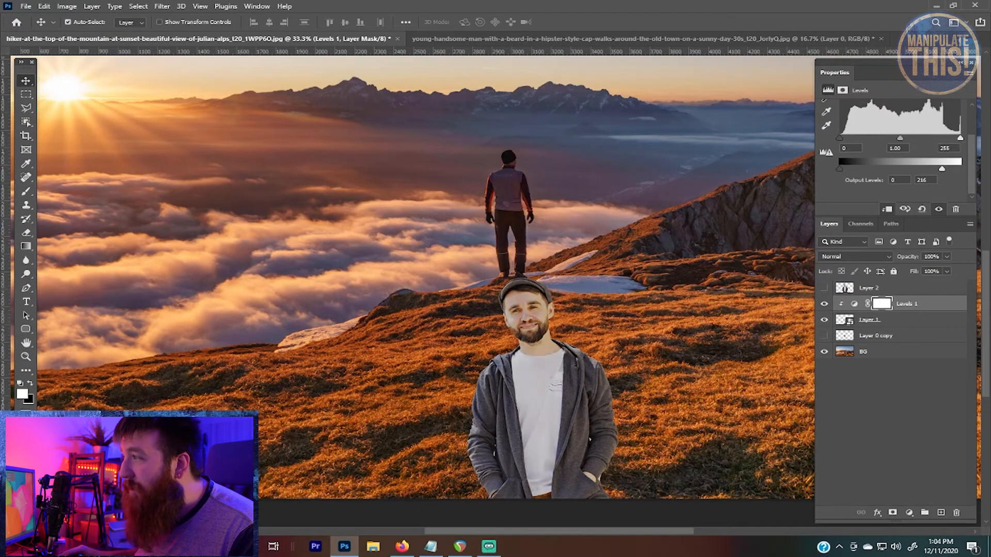
pyautogui.moveTo(838, 140); pyautogui.dragTo(841, 139)
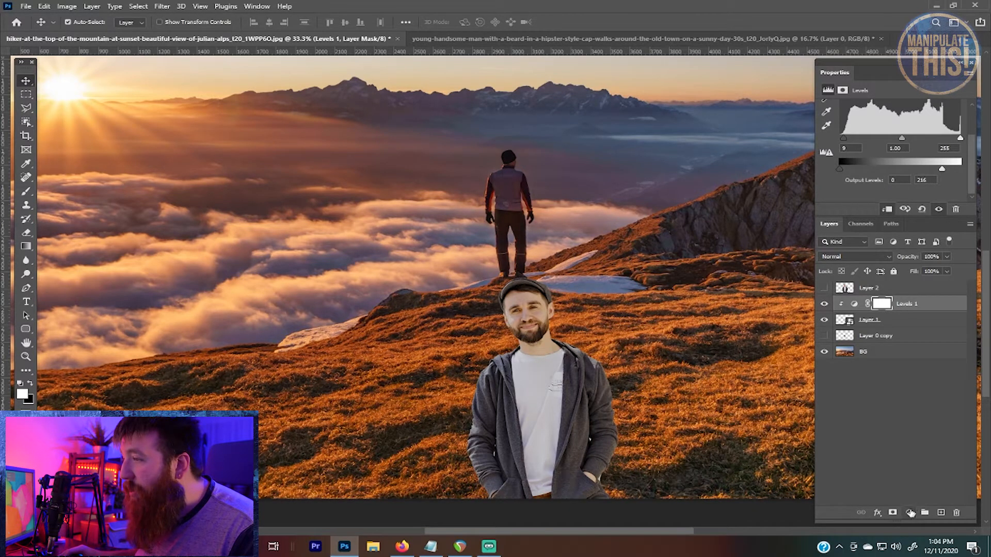
# - Add a Selective Color adjustment above Levels 1 and clip it so that it affects only the man
pyautogui.click(910, 512)
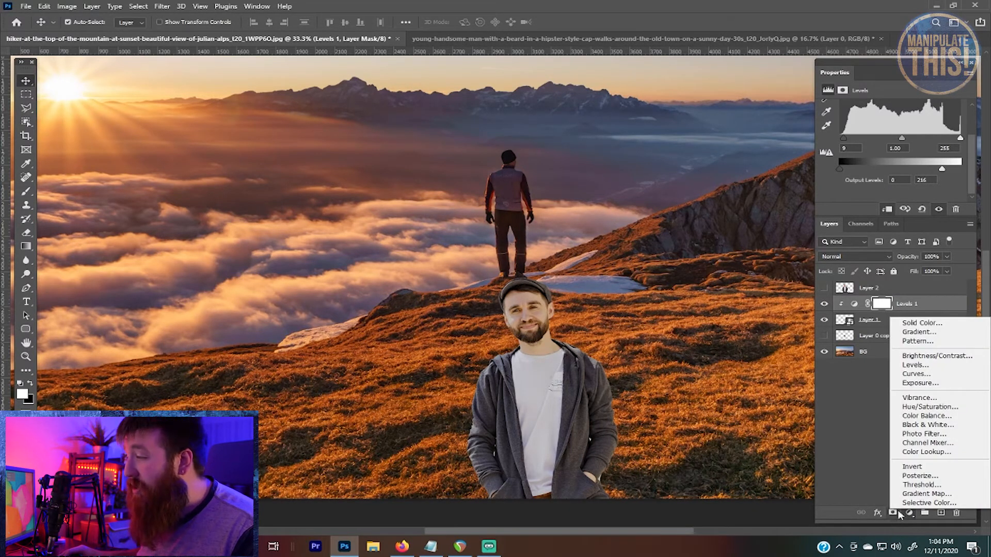
pyautogui.click(927, 503)
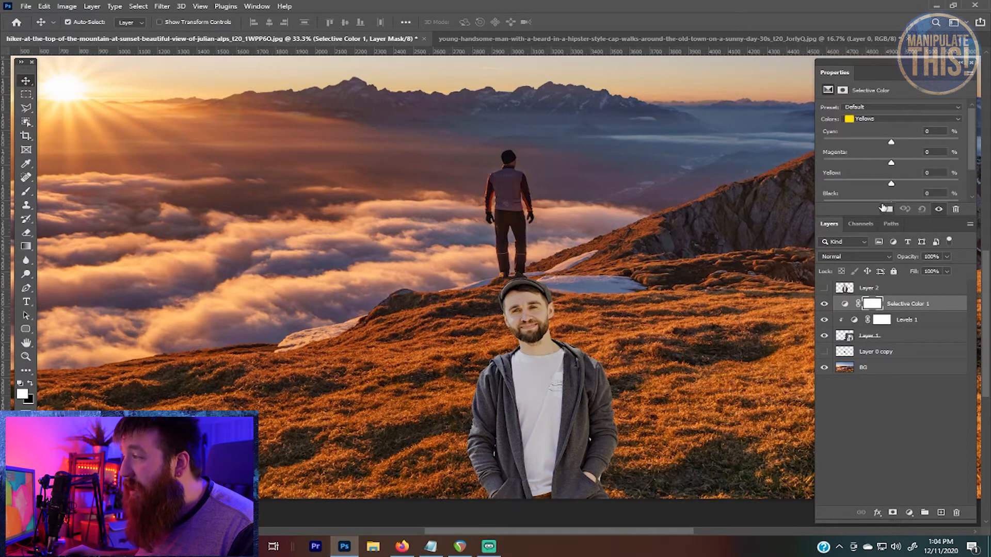
pyautogui.click(889, 210)
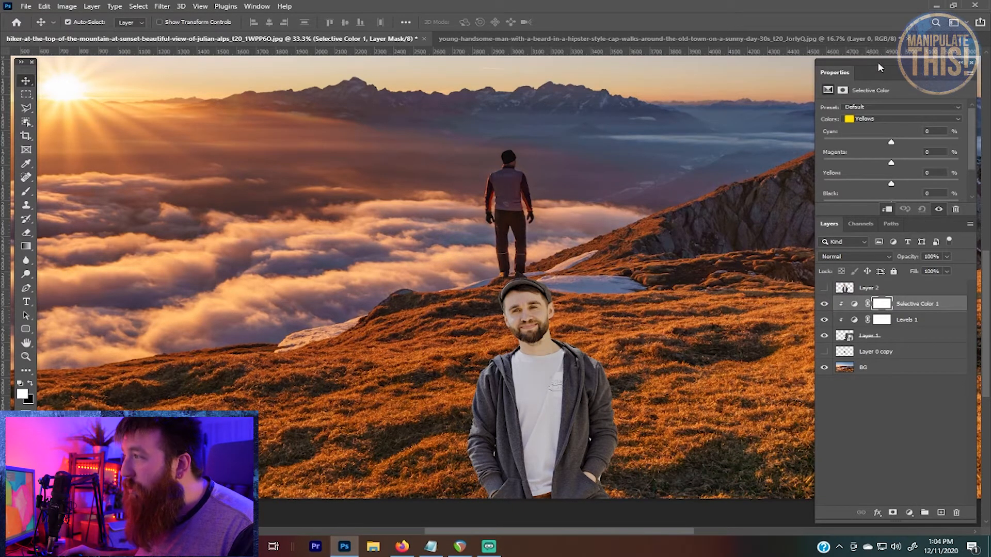
# - Set the Selective Color Reds to cyan -38, magenta +29, yellow +6 and black +11
pyautogui.click(896, 119)
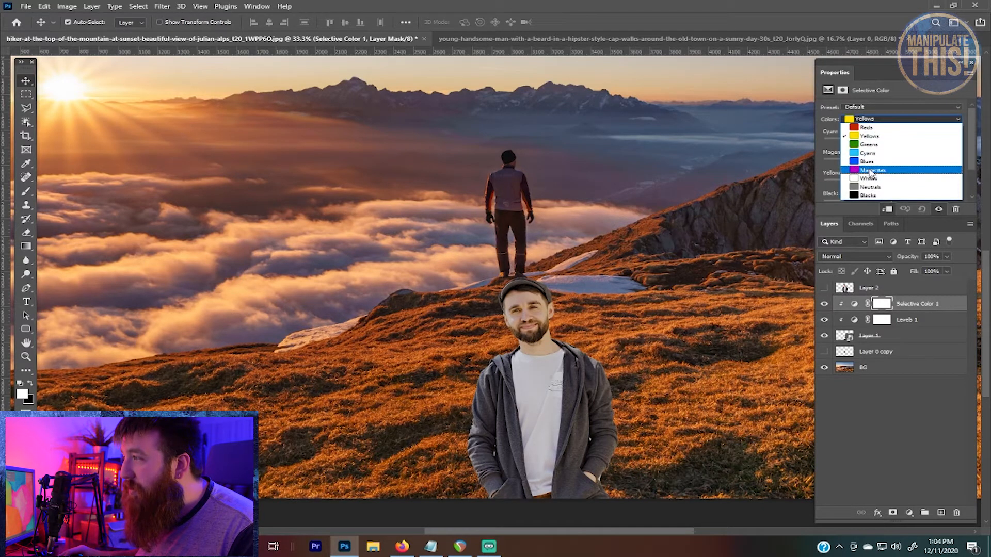
pyautogui.click(883, 128)
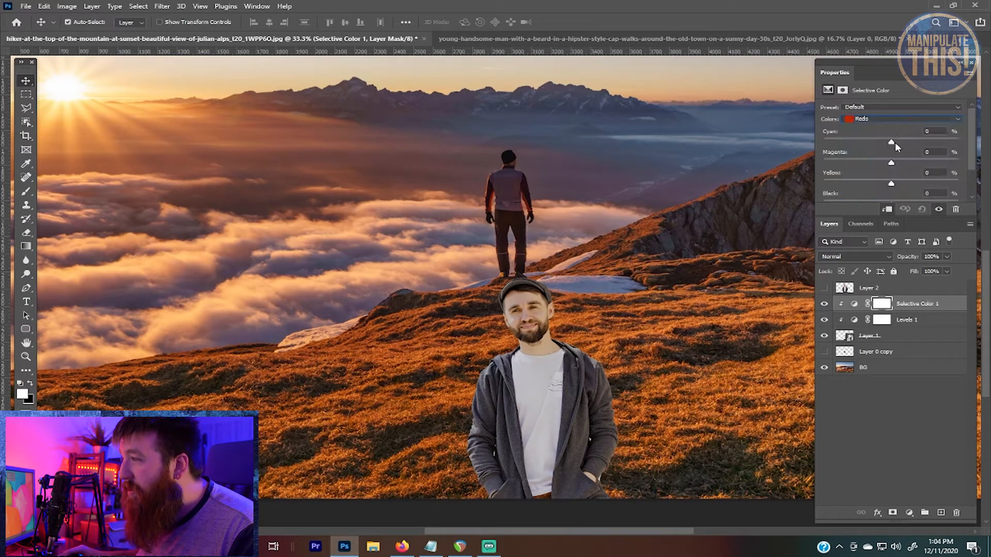
pyautogui.moveTo(860, 146); pyautogui.dragTo(908, 165)
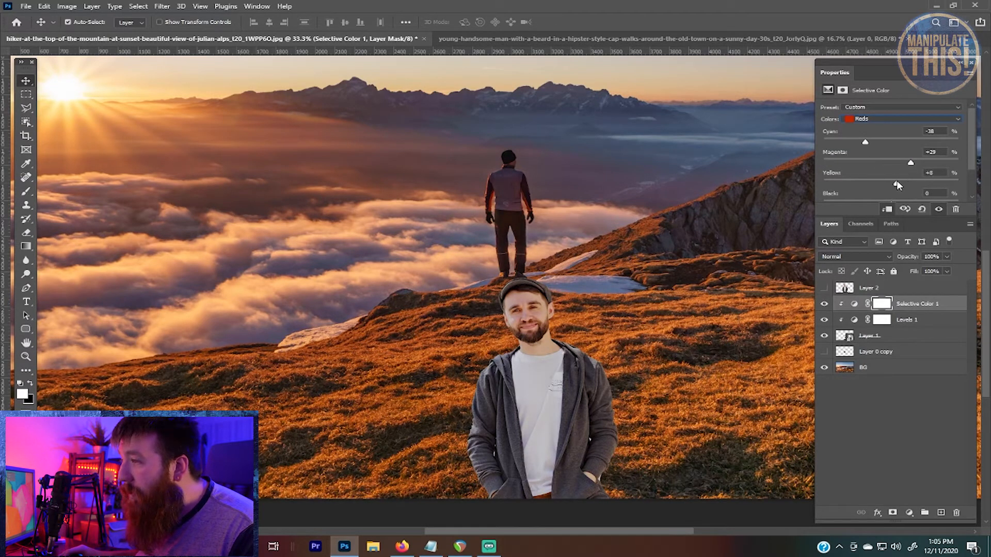
pyautogui.moveTo(895, 181); pyautogui.dragTo(867, 179)
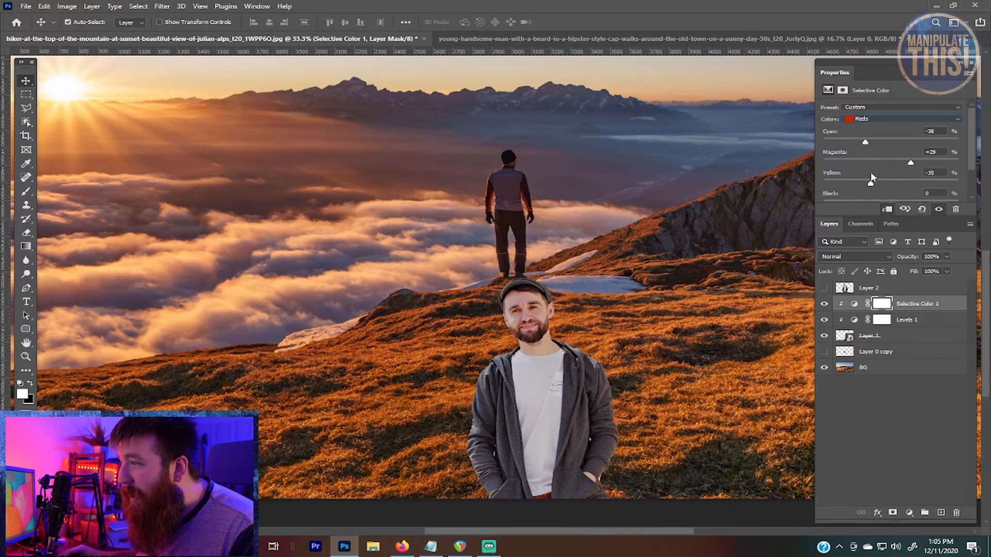
pyautogui.scroll(-1, 952, 110)
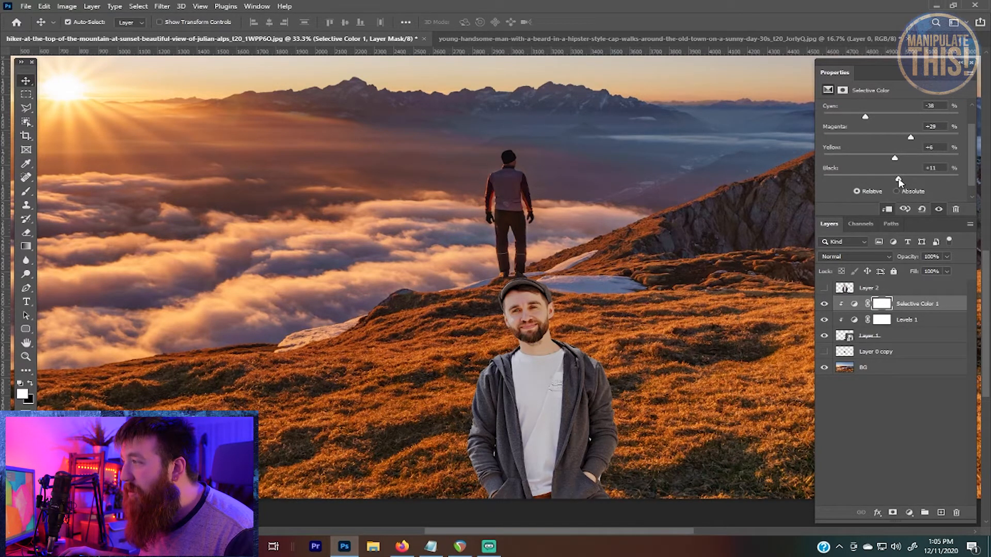
pyautogui.scroll(1, 874, 152)
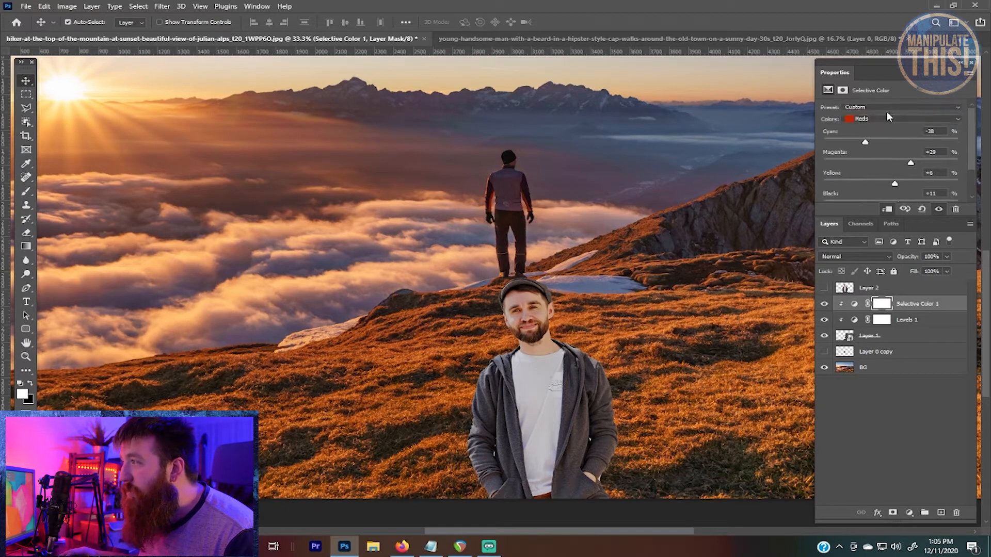
# - Set the Selective Color Yellows to cyan -35, magenta +21, yellow -8 and black +54
pyautogui.click(897, 119)
pyautogui.click(878, 139)
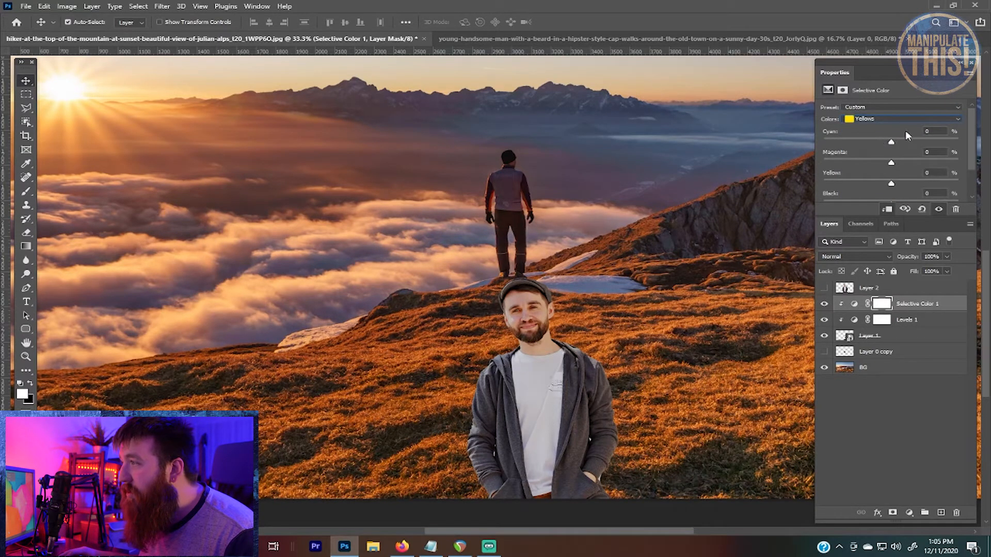
pyautogui.moveTo(893, 140); pyautogui.dragTo(801, 149)
pyautogui.moveTo(869, 156); pyautogui.dragTo(913, 164)
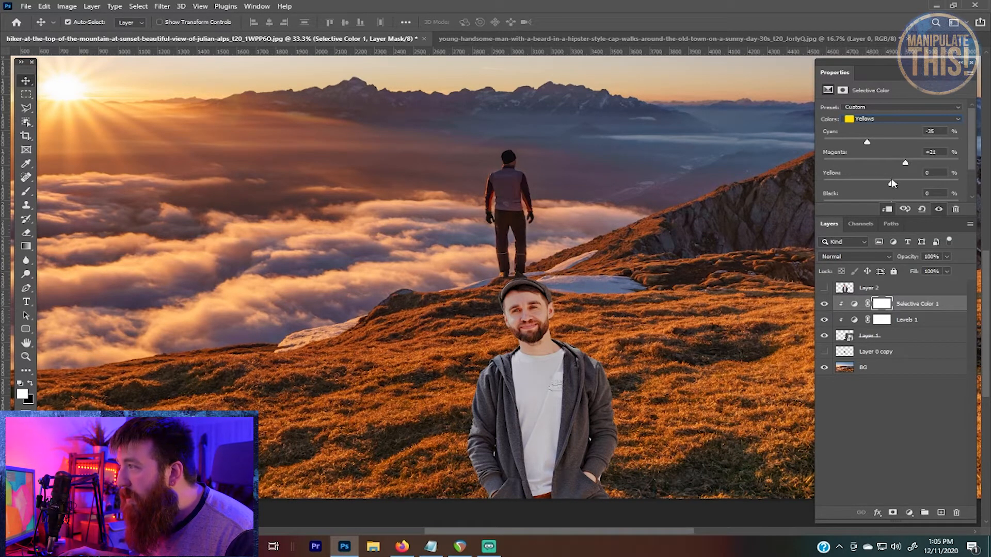
pyautogui.moveTo(891, 184); pyautogui.dragTo(929, 194)
pyautogui.scroll(-1, 885, 186)
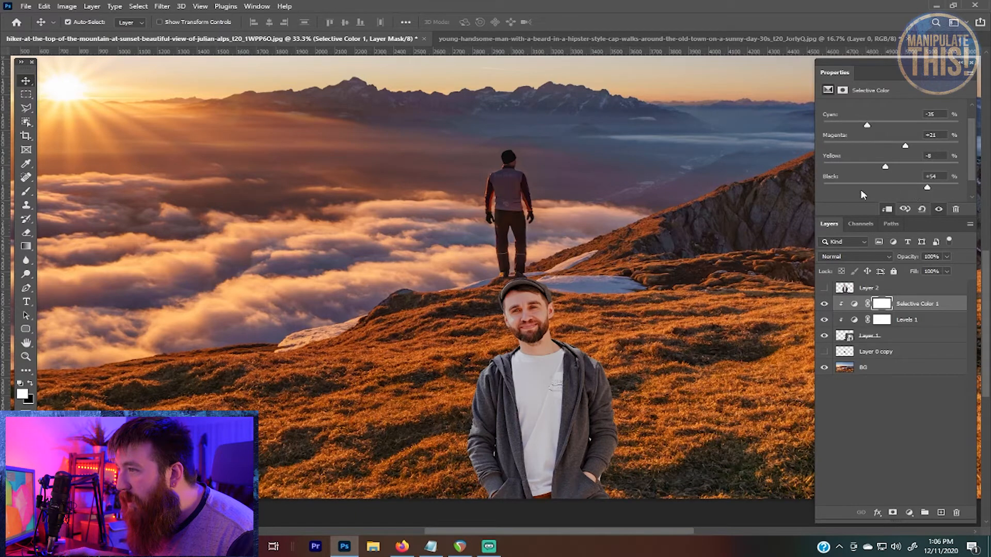
# - Set the Selective Color Neutrals to cyan -12, magenta +6, yellow +17 and black +13 to warm the man's jacket
pyautogui.scroll(1, 864, 195)
pyautogui.click(870, 121)
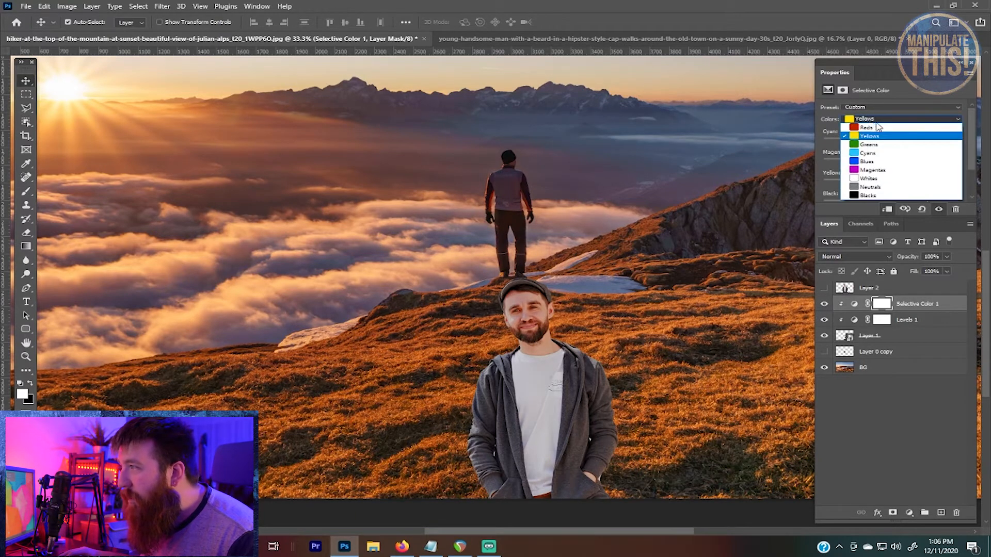
pyautogui.click(889, 186)
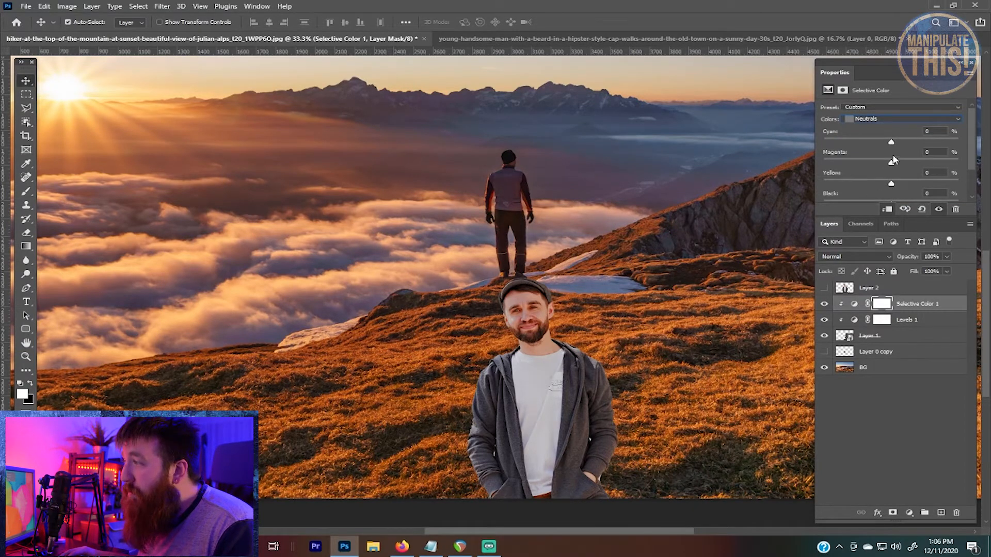
pyautogui.moveTo(891, 142)
pyautogui.mouseDown()
pyautogui.moveTo(826, 154)
pyautogui.moveTo(979, 151)
pyautogui.moveTo(884, 136)
pyautogui.moveTo(935, 165)
pyautogui.moveTo(800, 169)
pyautogui.moveTo(905, 166)
pyautogui.moveTo(886, 161)
pyautogui.mouseUp()
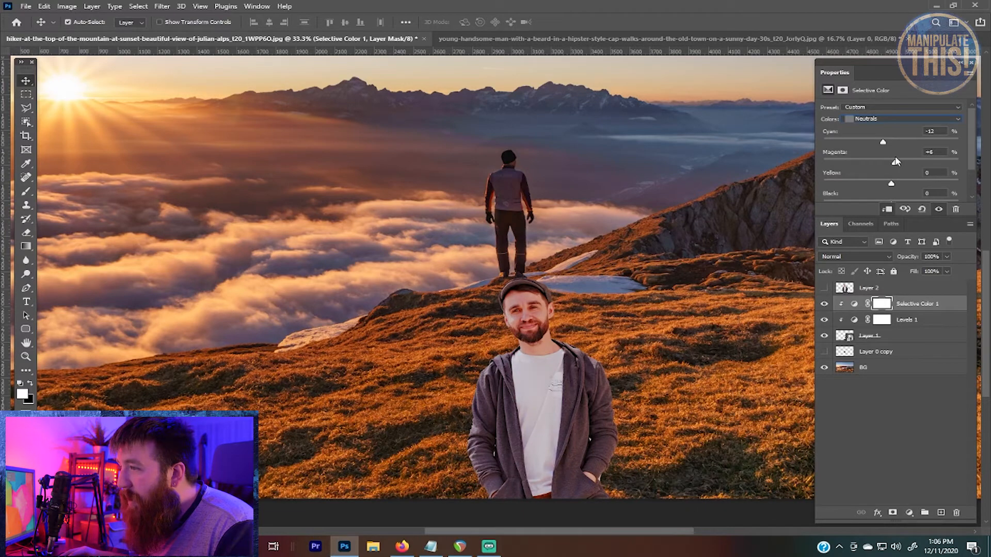
pyautogui.scroll(-1, 895, 161)
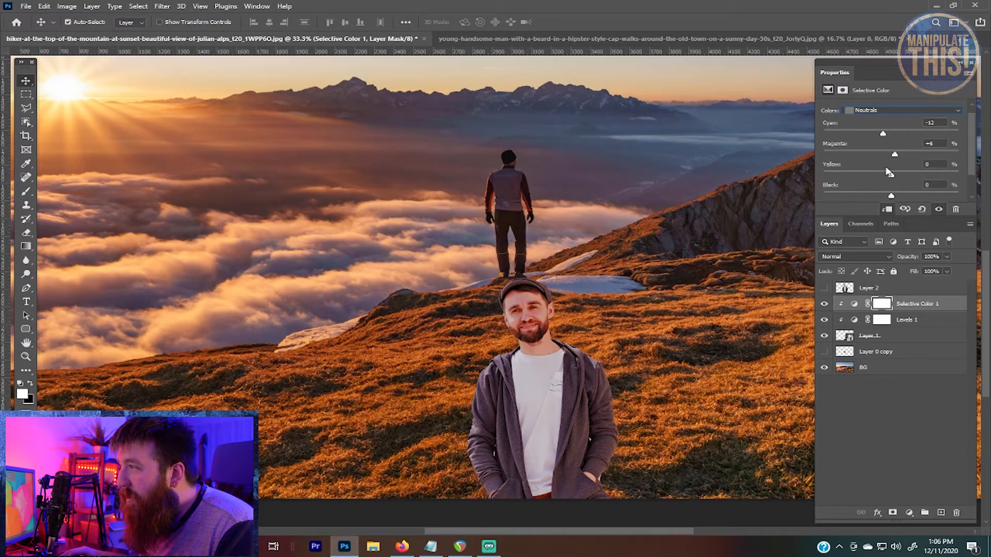
pyautogui.moveTo(915, 178); pyautogui.dragTo(902, 178)
pyautogui.scroll(-1, 902, 178)
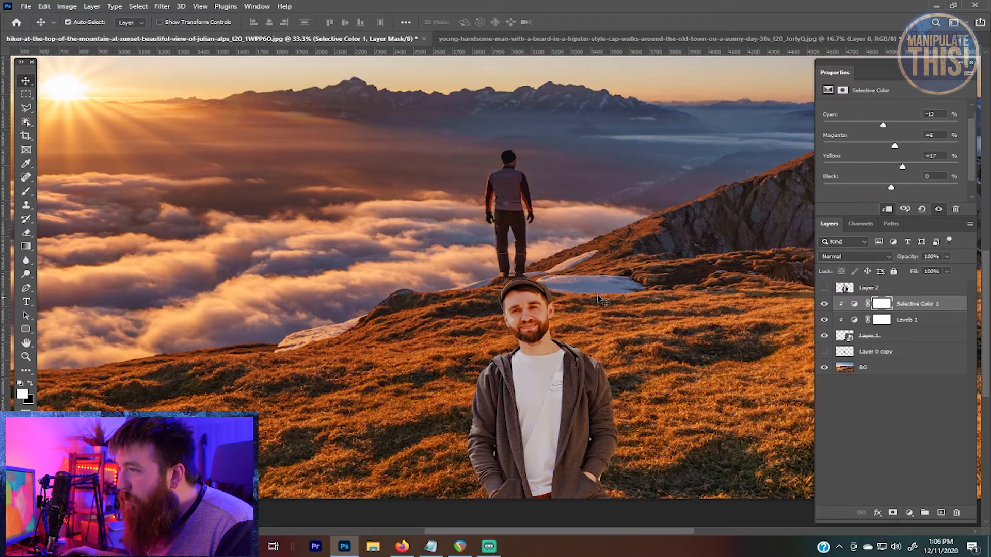
pyautogui.moveTo(892, 189)
pyautogui.mouseDown()
pyautogui.moveTo(914, 190)
pyautogui.moveTo(884, 191)
pyautogui.moveTo(900, 191)
pyautogui.mouseUp()
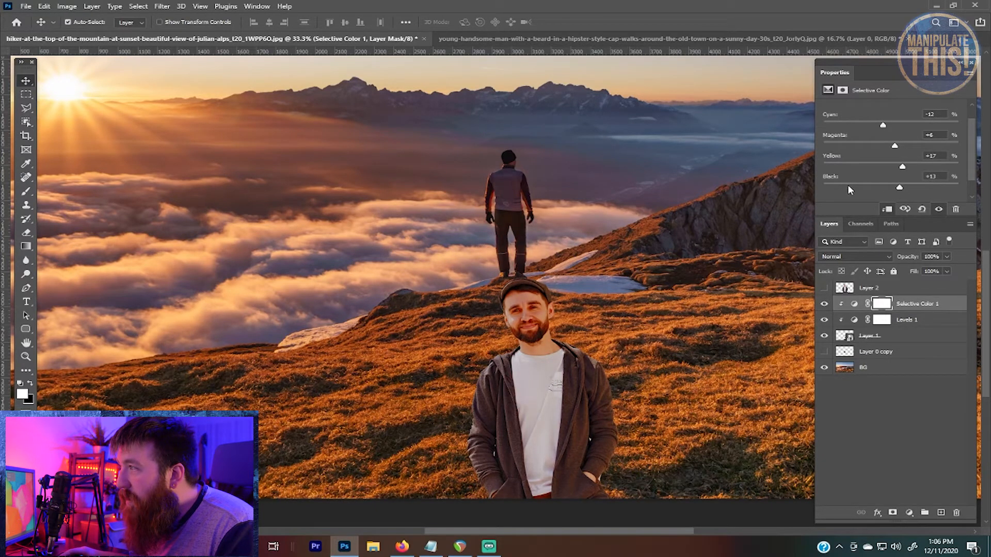
# - Readjust the Selective Color Reds to cyan +2, magenta -11 and yellow -44
pyautogui.scroll(1, 847, 185)
pyautogui.click(868, 120)
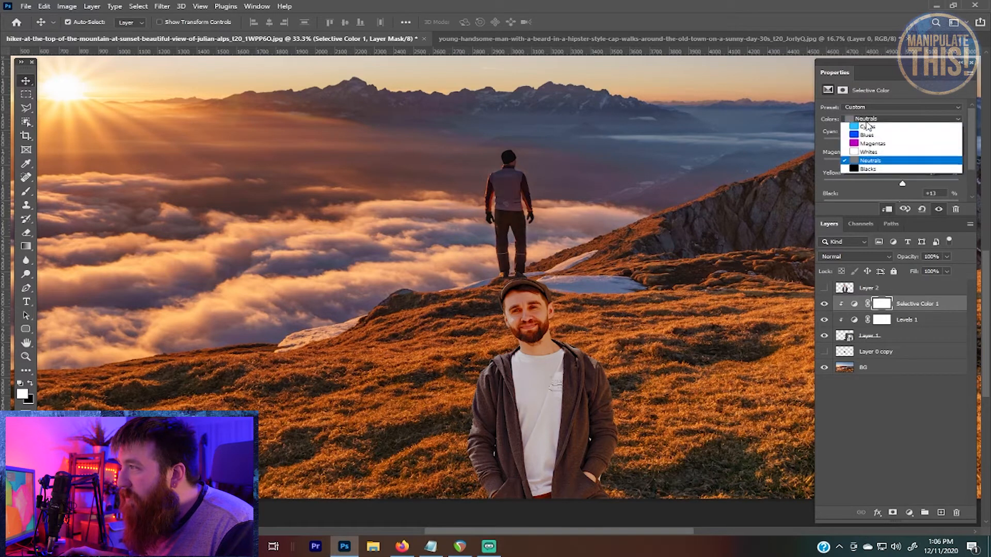
pyautogui.click(866, 130)
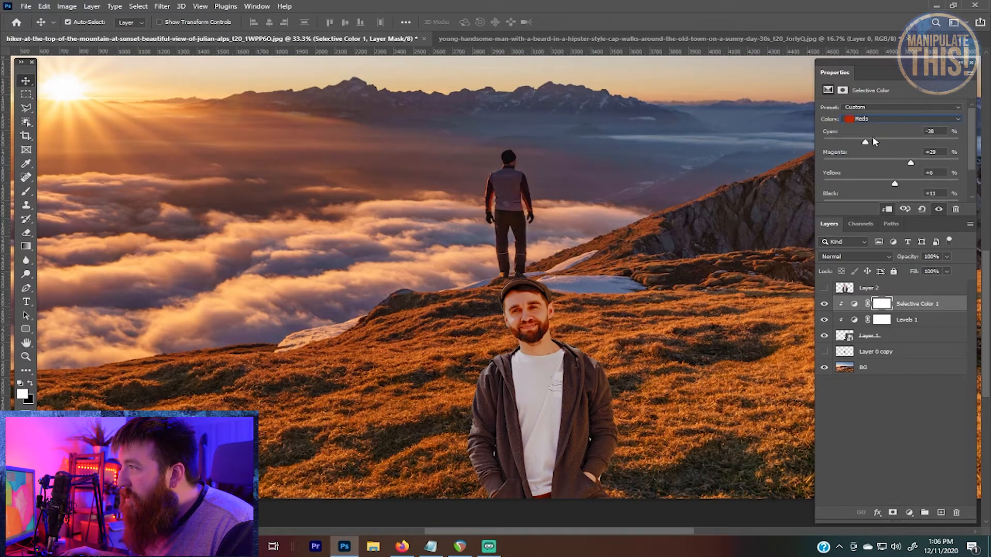
pyautogui.moveTo(912, 167); pyautogui.dragTo(926, 142)
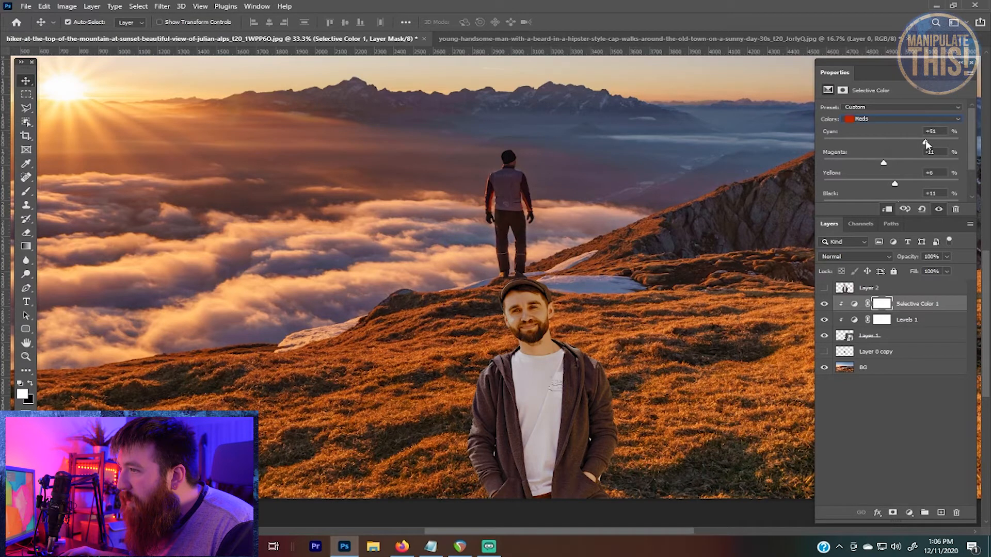
pyautogui.moveTo(905, 149); pyautogui.dragTo(893, 156)
pyautogui.scroll(-1, 894, 186)
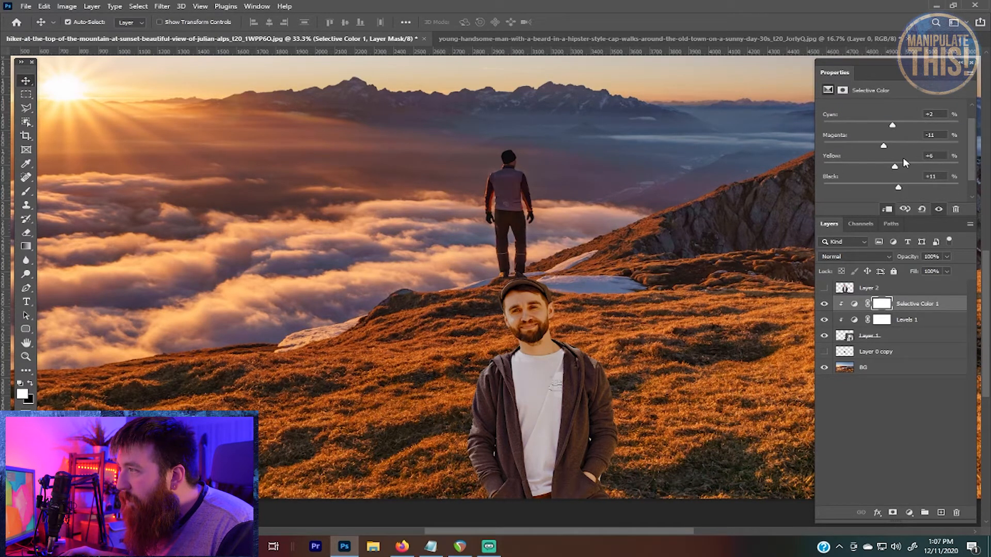
pyautogui.moveTo(895, 166); pyautogui.dragTo(862, 177)
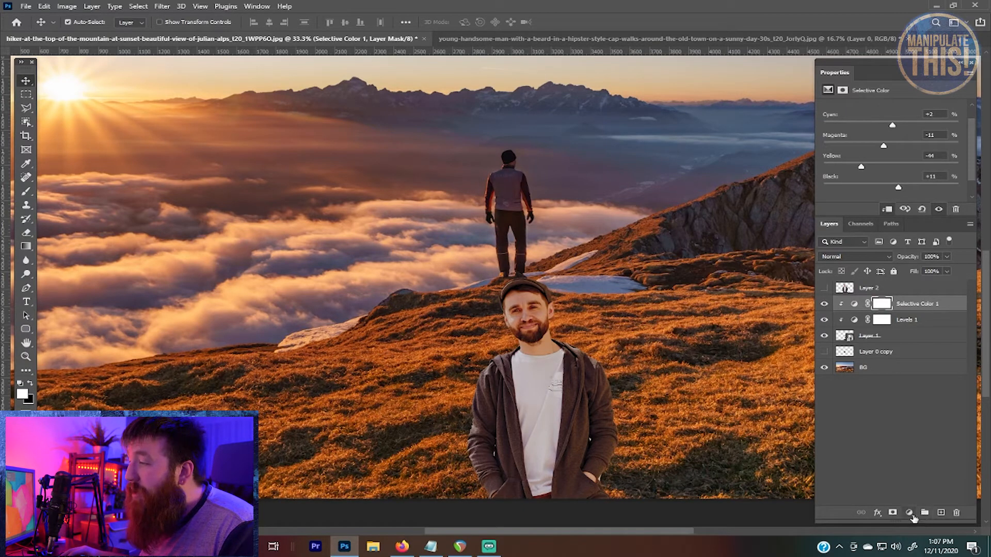
pyautogui.click(910, 514)
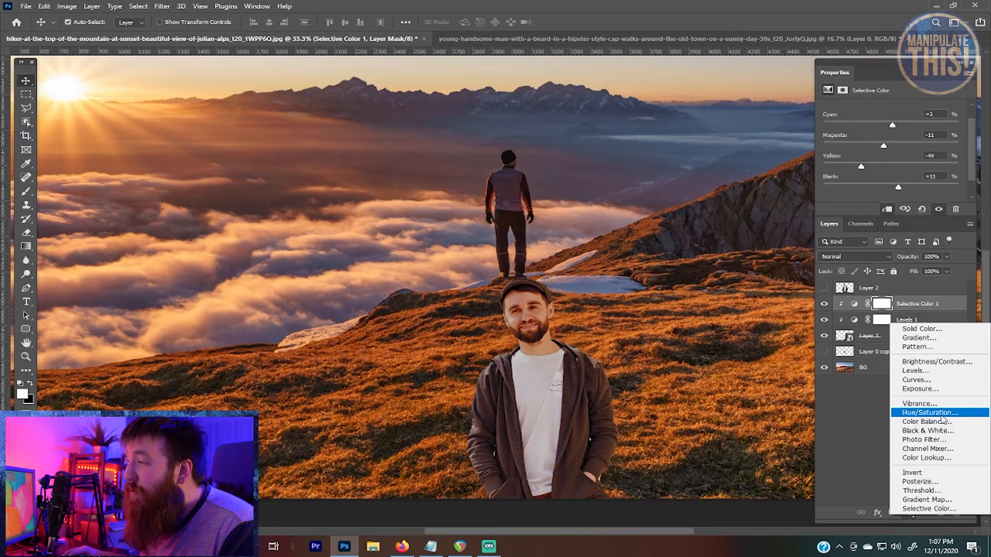
pyautogui.click(937, 422)
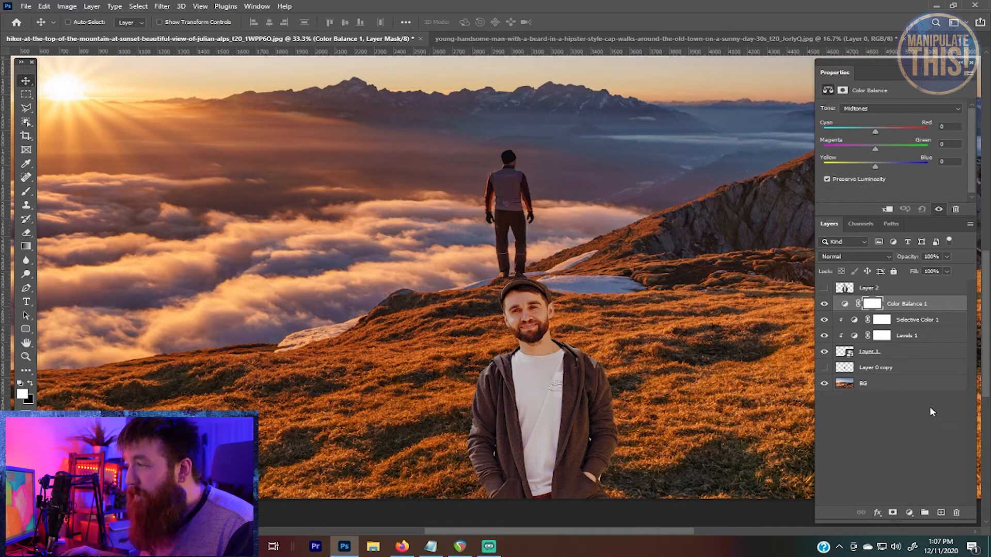
pyautogui.hotkey('ctrl', 'z')
# - Add a Hue/Saturation adjustment above Selective Color 1 and clip it to the man
pyautogui.click(910, 514)
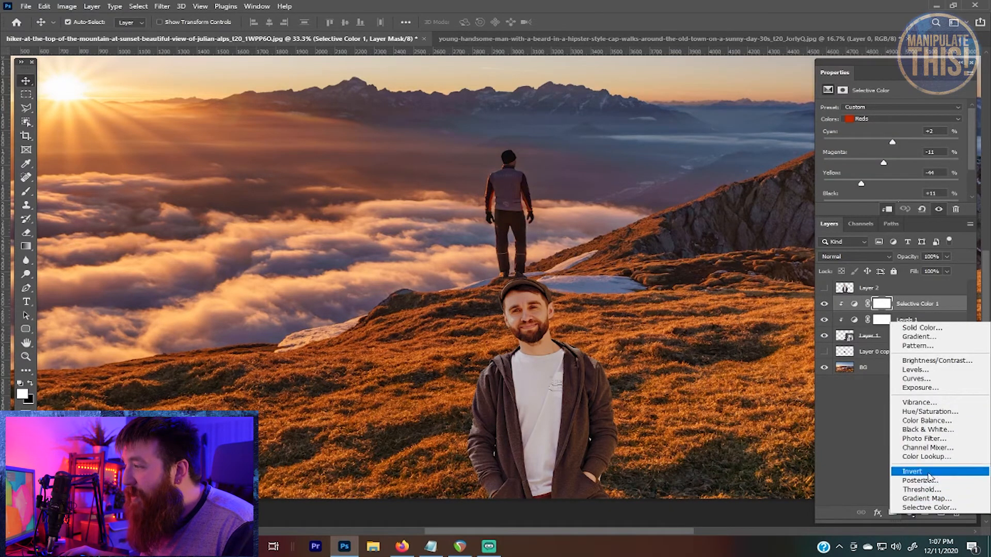
pyautogui.click(916, 411)
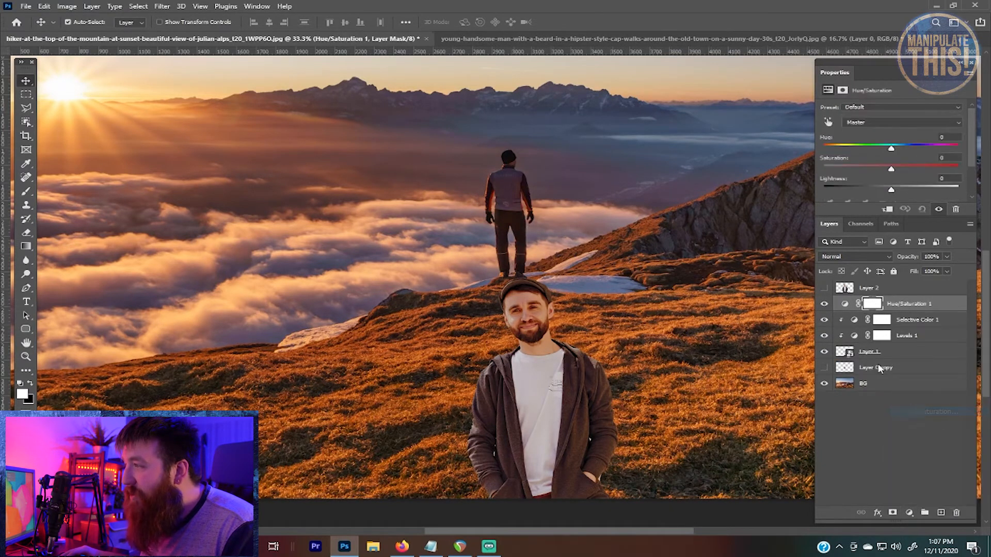
pyautogui.click(887, 209)
# - Colorize the man with the Hue/Saturation adjustment, using hue 17 and saturation 52
pyautogui.scroll(-2, 903, 180)
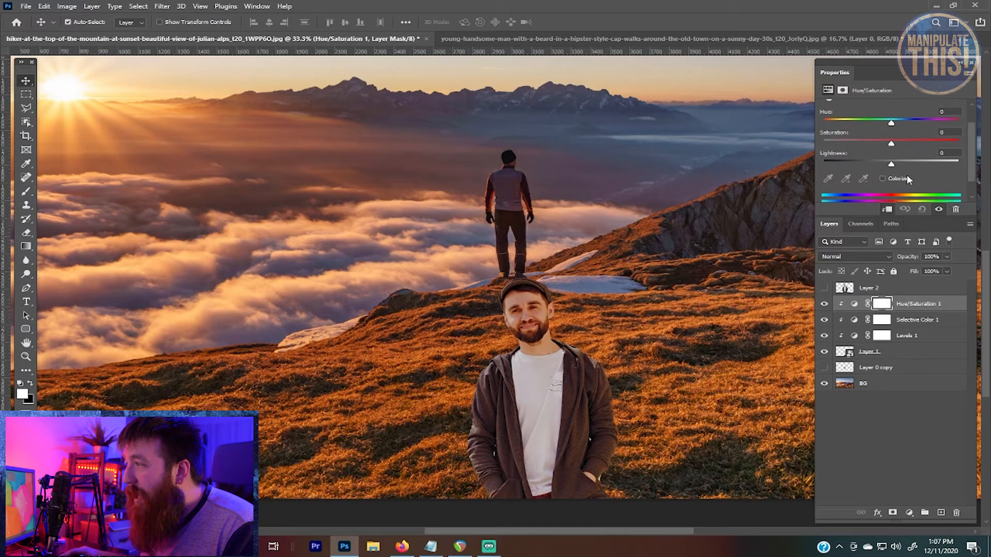
pyautogui.click(883, 179)
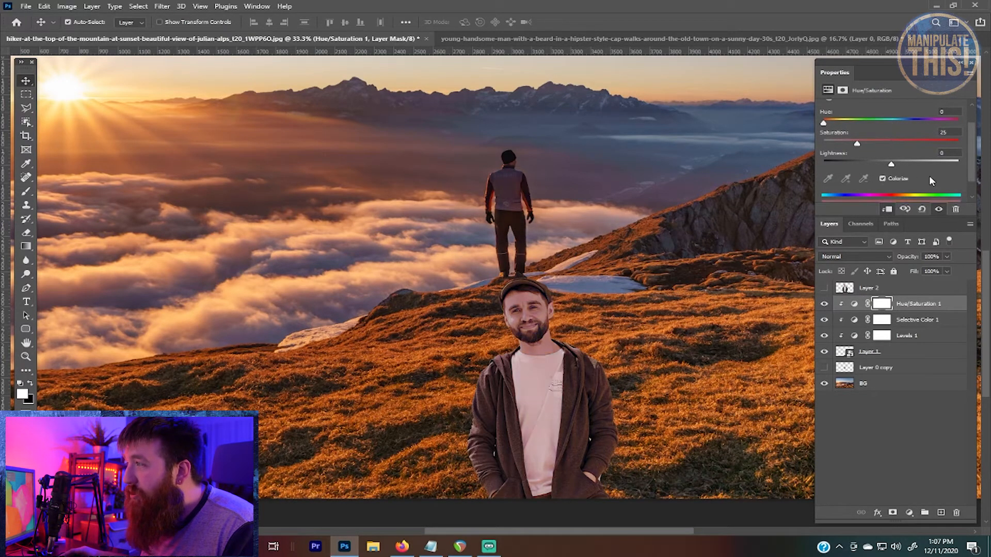
pyautogui.scroll(1, 928, 175)
pyautogui.moveTo(861, 162); pyautogui.dragTo(892, 164)
pyautogui.moveTo(824, 140)
pyautogui.mouseDown()
pyautogui.moveTo(859, 139)
pyautogui.moveTo(835, 137)
pyautogui.moveTo(828, 154)
pyautogui.mouseUp()
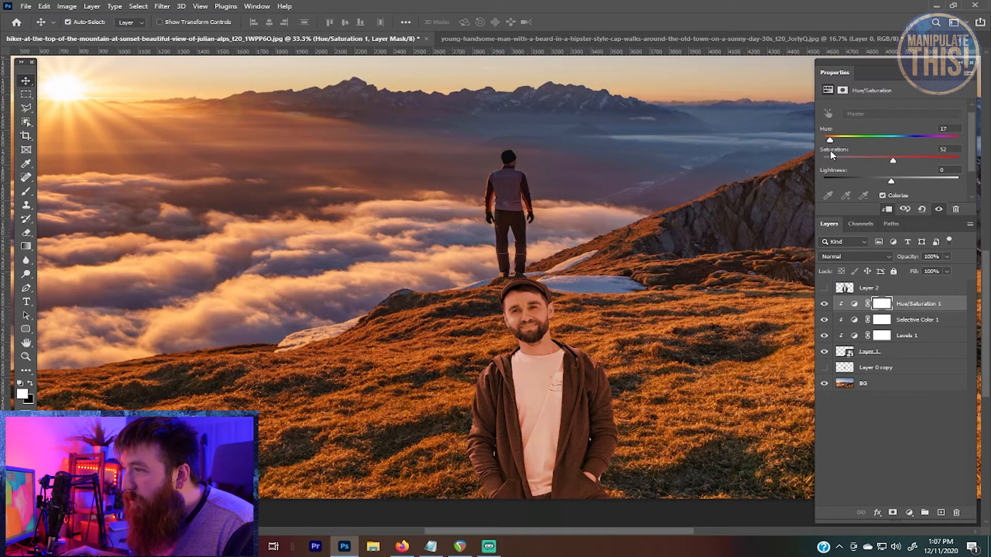
# - Split the Hue/Saturation layer's Blend If underlying-layer black point to 0 / 201, and lower the layer's fill to 64%
pyautogui.doubleClick(953, 309)
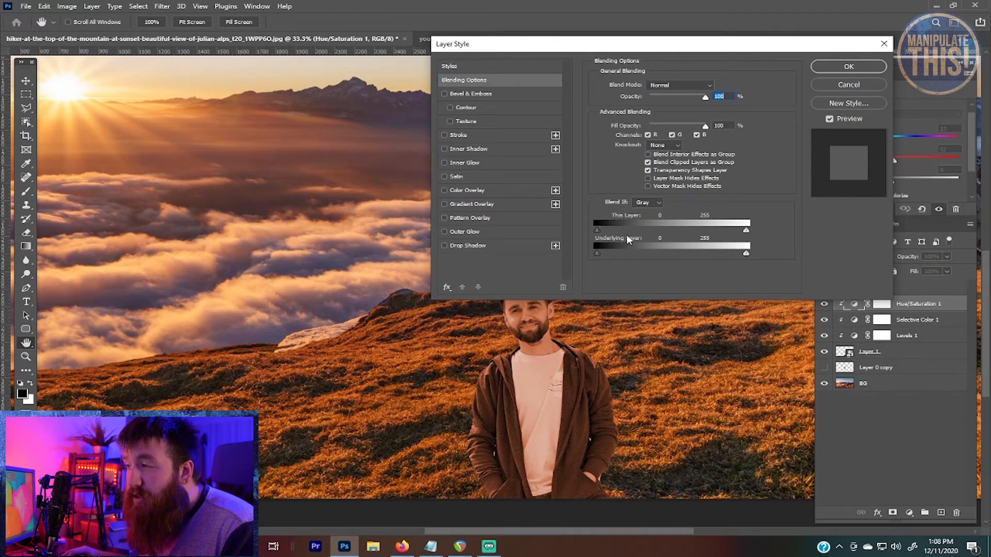
pyautogui.press('alt')
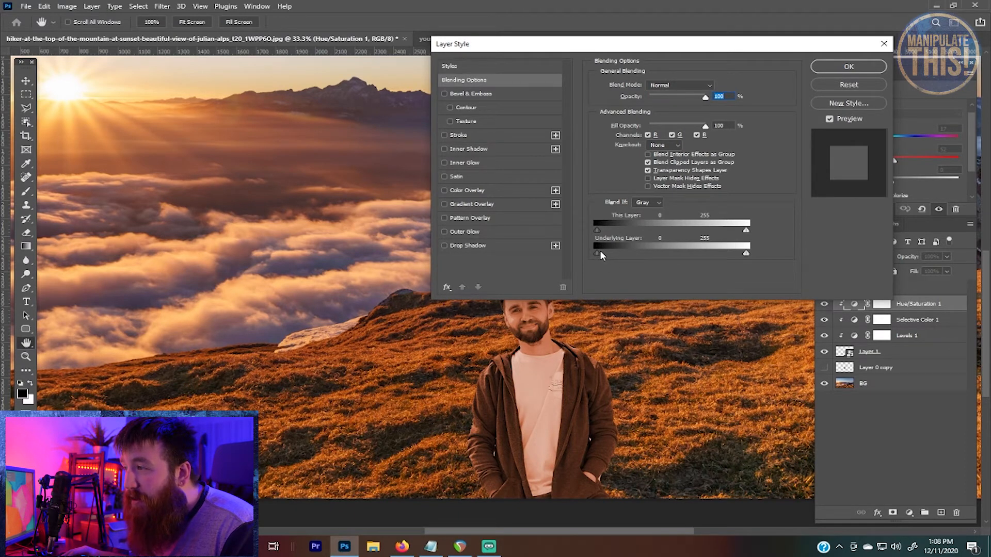
pyautogui.moveTo(610, 253); pyautogui.dragTo(679, 257)
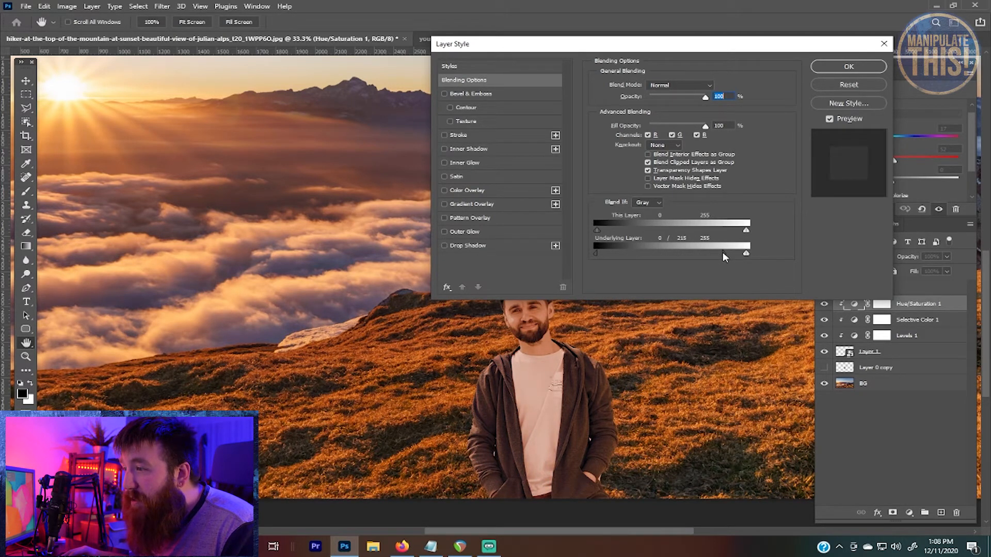
pyautogui.moveTo(660, 255); pyautogui.dragTo(709, 260)
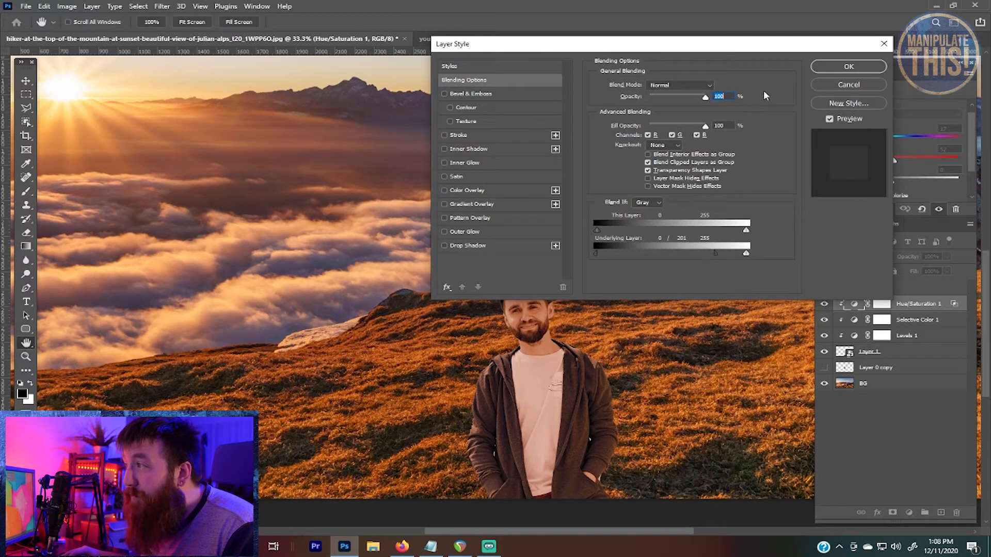
pyautogui.click(846, 69)
pyautogui.click(949, 271)
pyautogui.moveTo(909, 282); pyautogui.dragTo(941, 286)
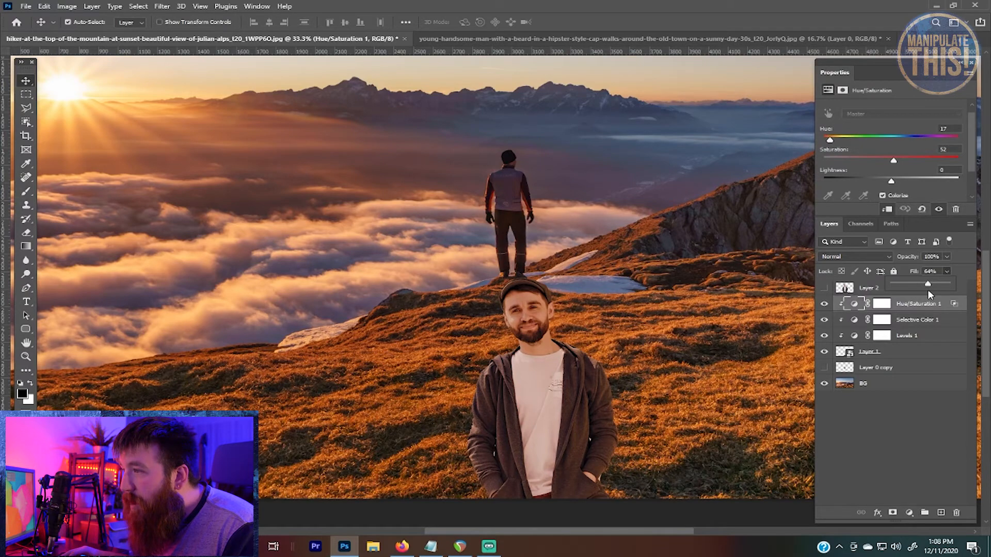
# - Compare the man with and without the Hue/Saturation, Selective Color and Levels adjustments by toggling each layer's visibility
pyautogui.click(824, 304)
pyautogui.click(824, 305)
pyautogui.click(825, 304)
pyautogui.click(824, 305)
pyautogui.click(826, 321)
pyautogui.click(825, 320)
pyautogui.click(825, 336)
pyautogui.click(826, 337)
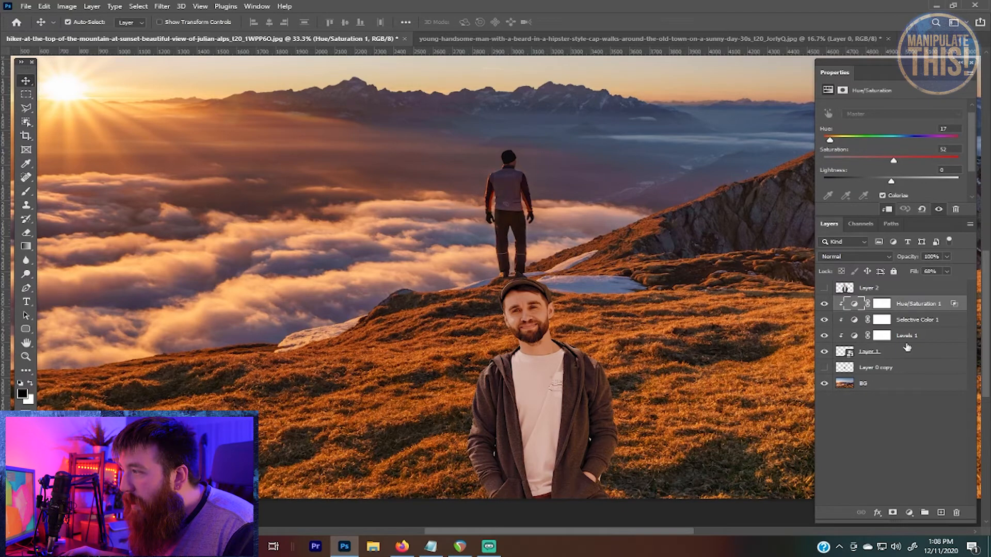
# - Readjust the man's Levels 1 adjustment, setting the input black point to 11 and the midtones to 0.78
pyautogui.click(881, 336)
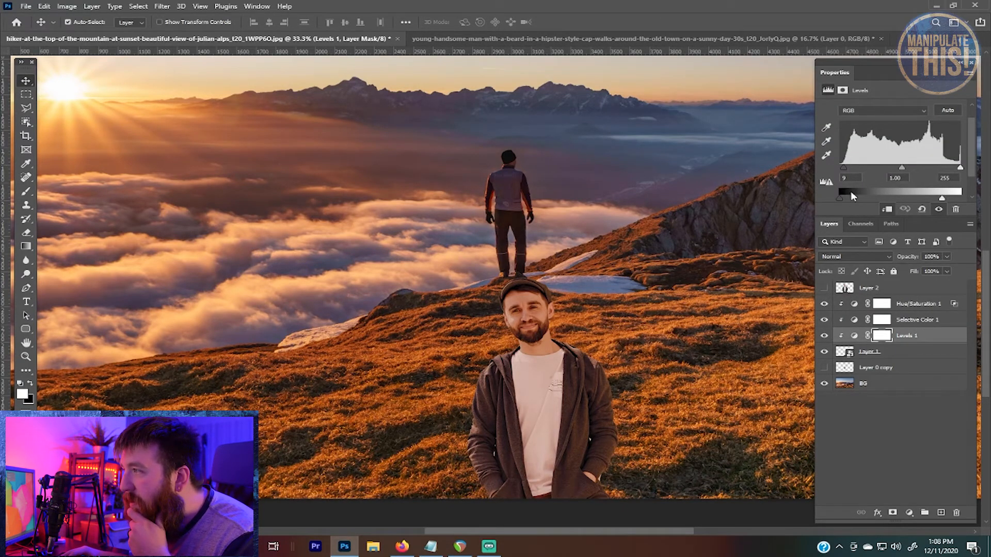
pyautogui.moveTo(836, 201)
pyautogui.mouseDown()
pyautogui.moveTo(852, 202)
pyautogui.moveTo(845, 205)
pyautogui.mouseUp()
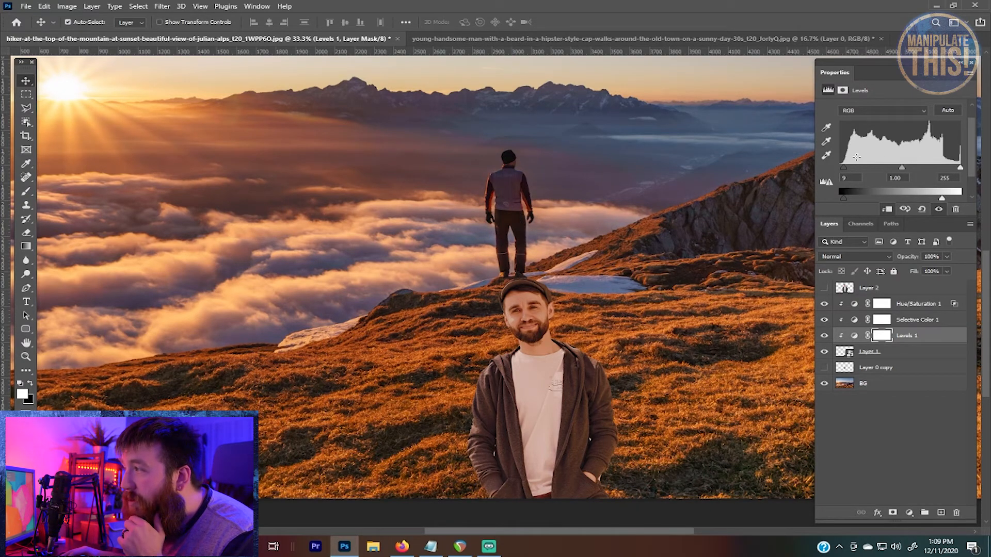
pyautogui.moveTo(842, 168)
pyautogui.mouseDown()
pyautogui.moveTo(861, 170)
pyautogui.moveTo(845, 170)
pyautogui.mouseUp()
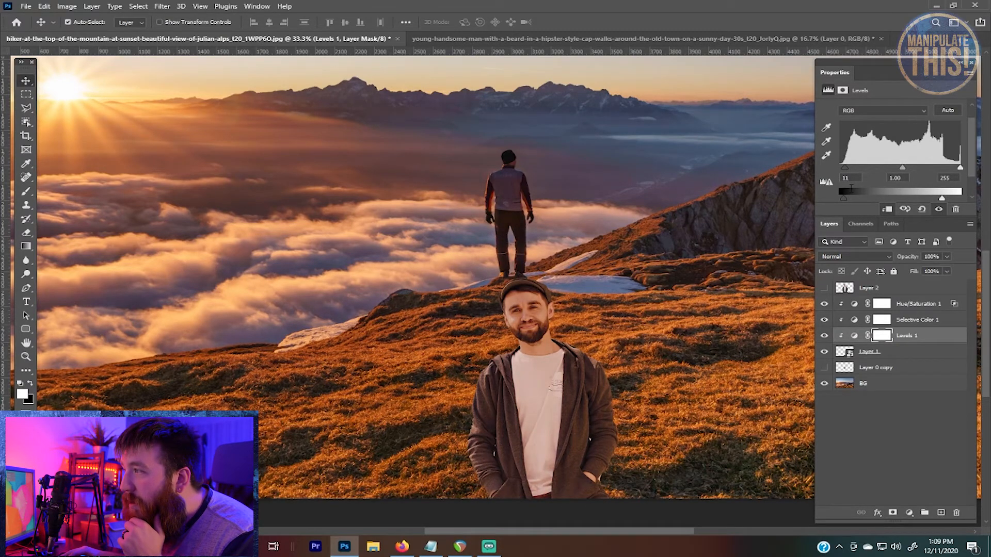
pyautogui.moveTo(843, 200)
pyautogui.mouseDown()
pyautogui.moveTo(850, 202)
pyautogui.moveTo(829, 206)
pyautogui.mouseUp()
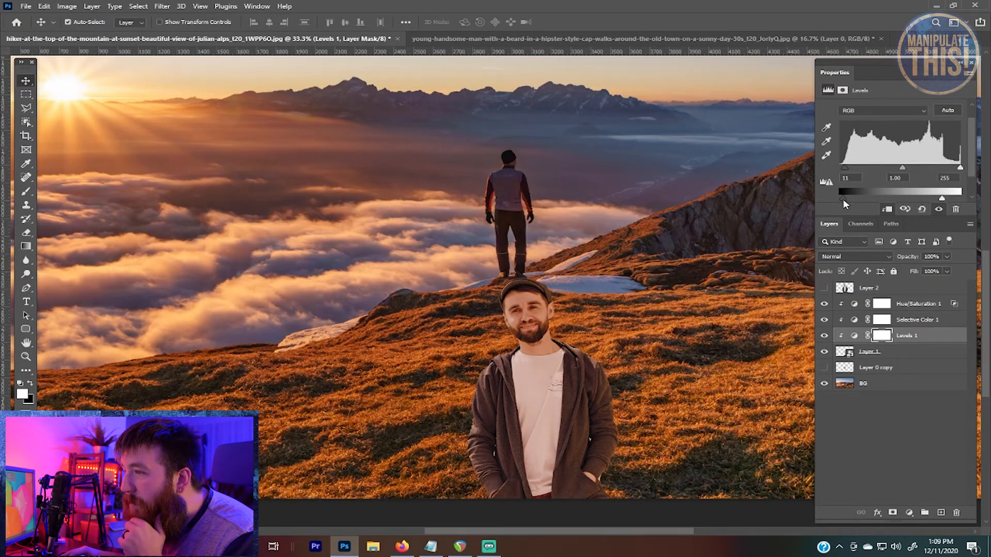
pyautogui.scroll(-1, 826, 178)
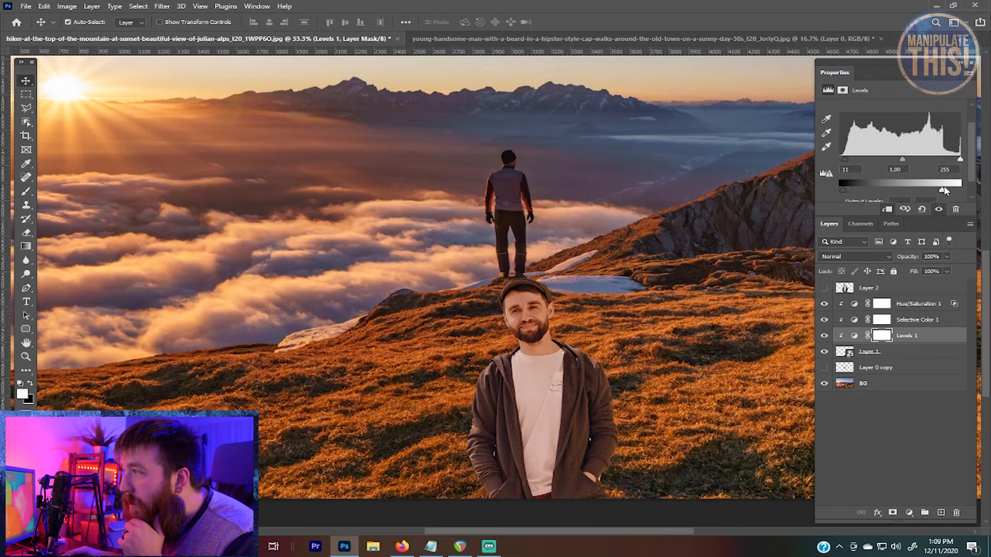
pyautogui.moveTo(901, 160)
pyautogui.mouseDown()
pyautogui.moveTo(919, 160)
pyautogui.moveTo(909, 160)
pyautogui.mouseUp()
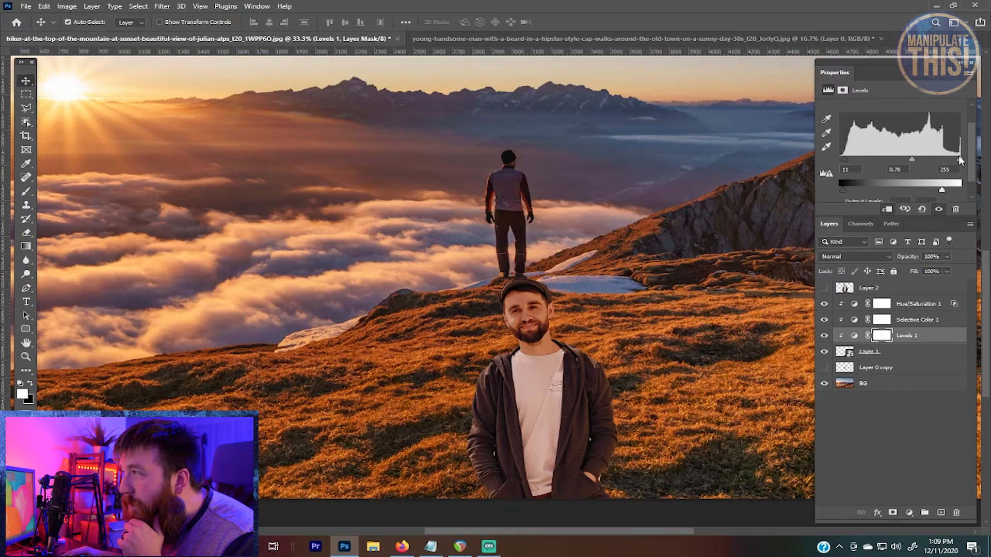
pyautogui.moveTo(958, 162)
pyautogui.mouseDown()
pyautogui.moveTo(930, 164)
pyautogui.moveTo(961, 161)
pyautogui.mouseUp()
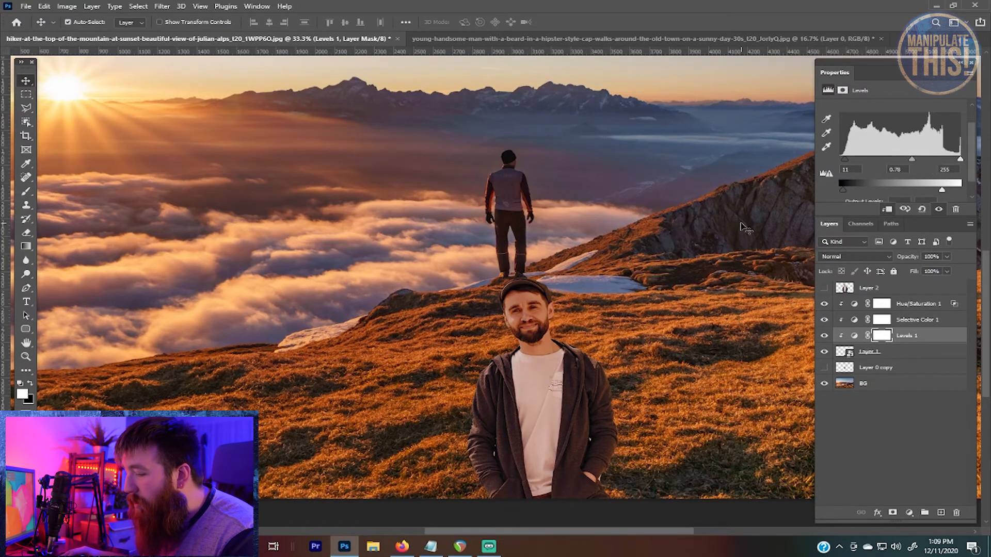
# - Examine at several zoom levels how the man's tones and sharpness compare with the hiker and surrounding landscape
pyautogui.hotkey('ctrl', '-')
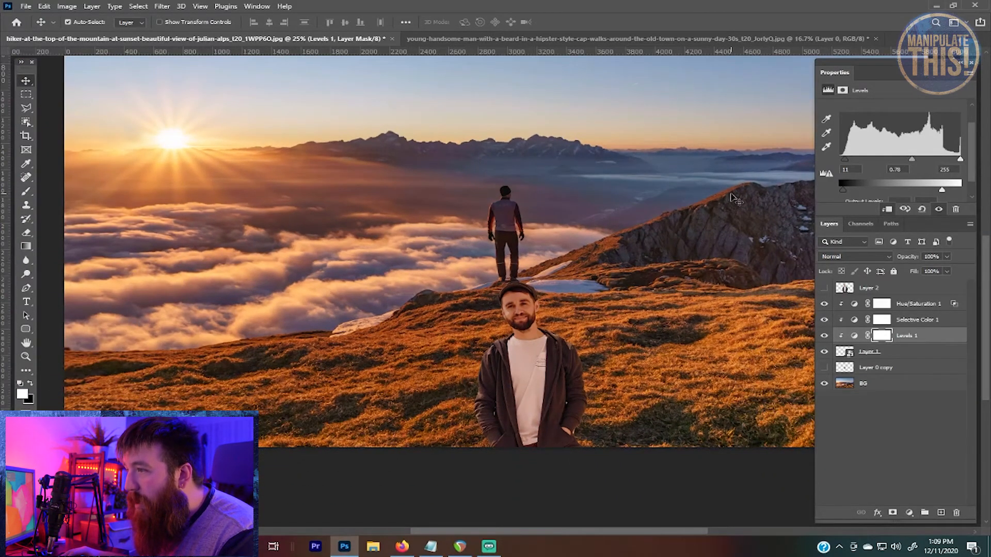
pyautogui.hotkey('ctrl', '+')
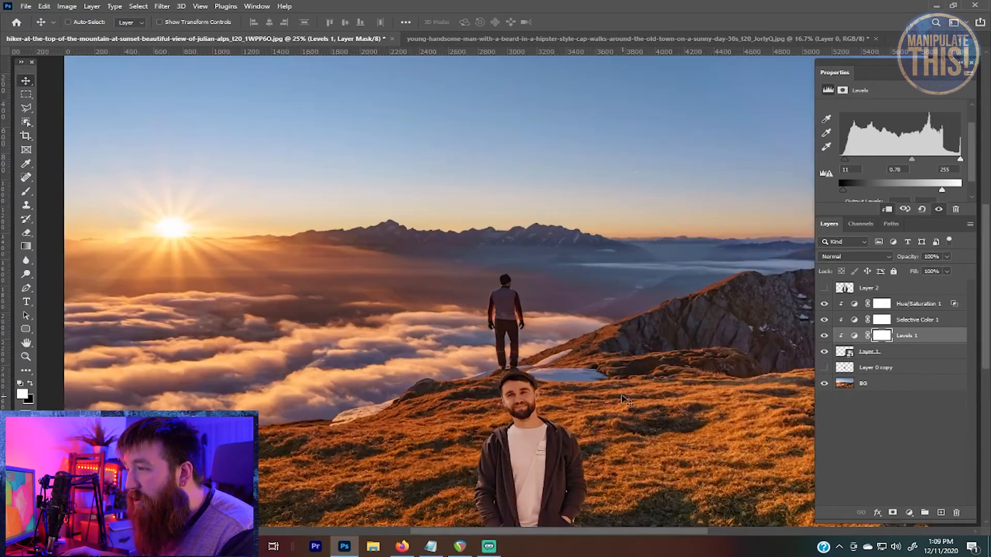
pyautogui.scroll(-1, 622, 395)
pyautogui.hotkey('ctrl', '+')
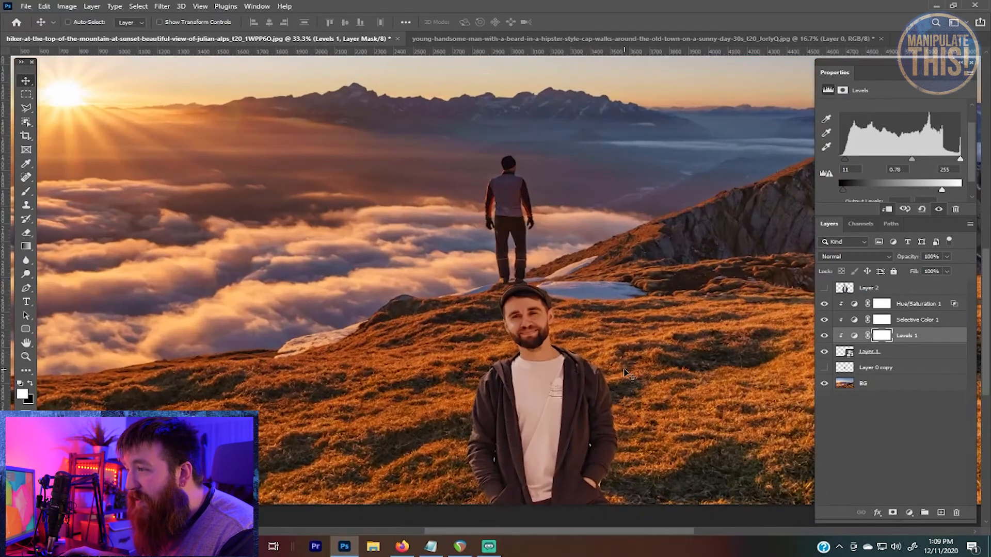
pyautogui.hotkey('ctrl', '-')
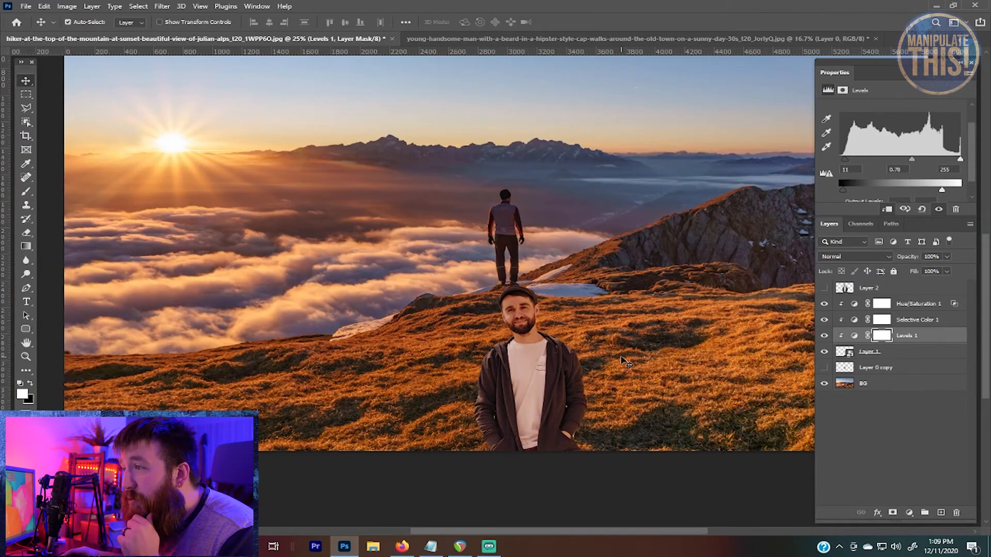
pyautogui.hotkey('ctrl', '+')
pyautogui.hotkey('ctrl', '+')
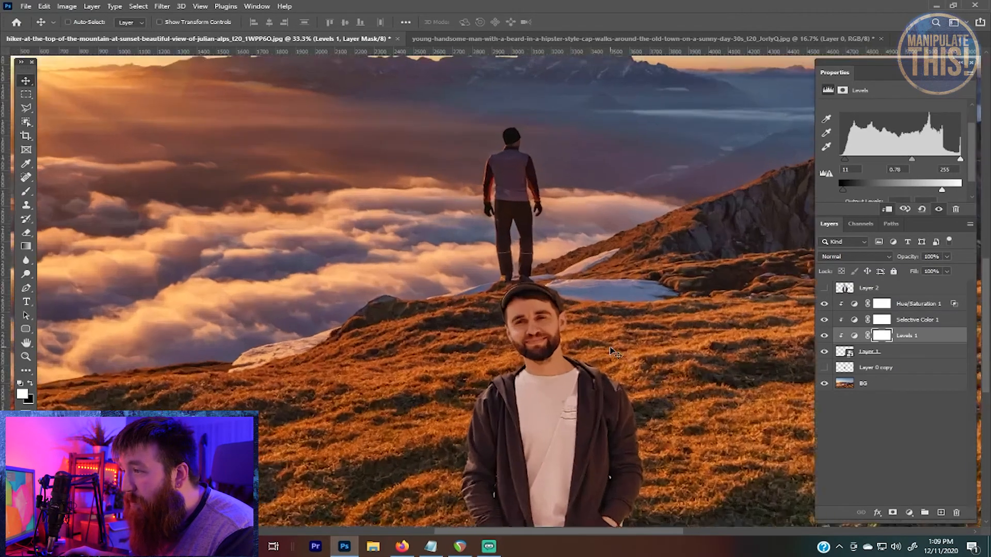
pyautogui.hotkey('ctrl', '+')
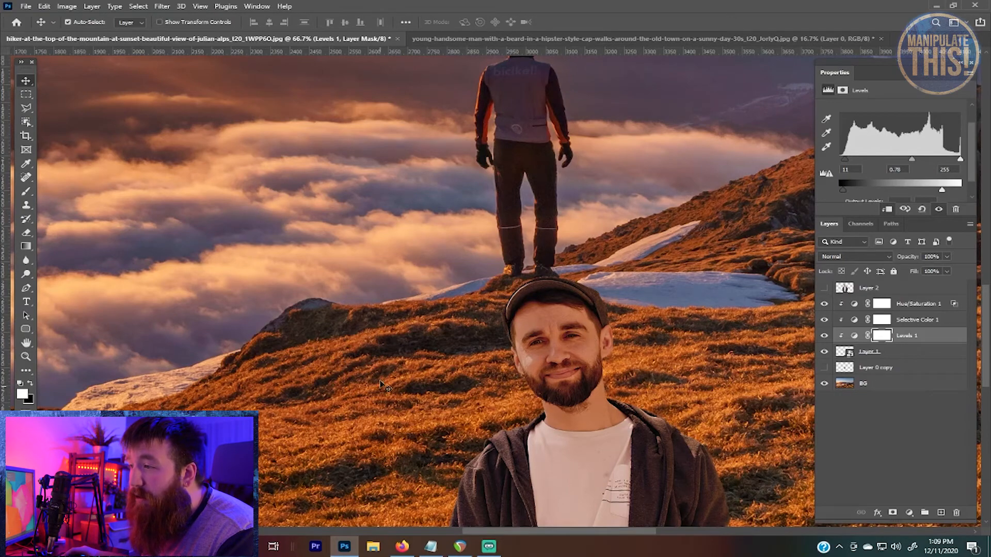
pyautogui.hotkey('ctrl', '+')
pyautogui.hotkey('ctrl', '+')
pyautogui.hotkey('ctrl', '+')
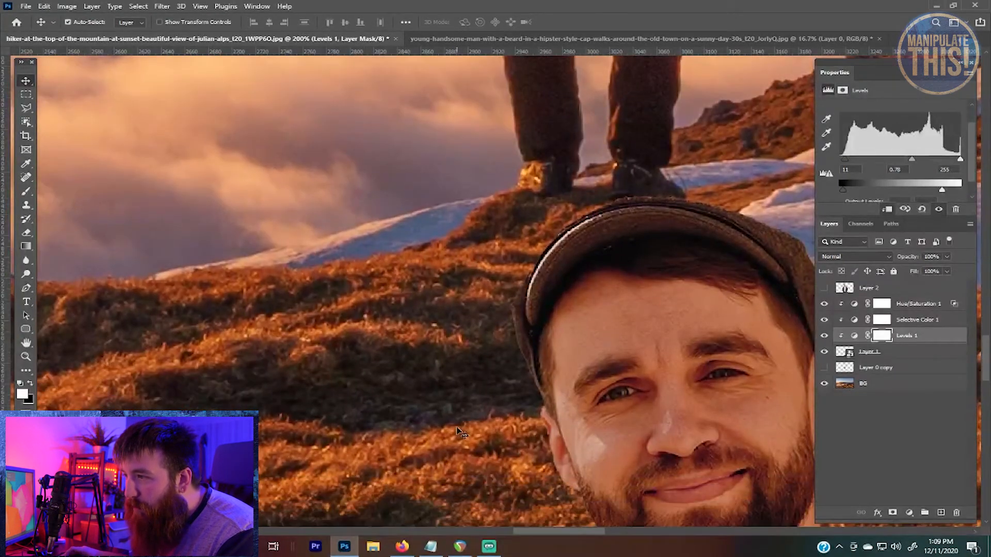
pyautogui.hotkey('ctrl', '-')
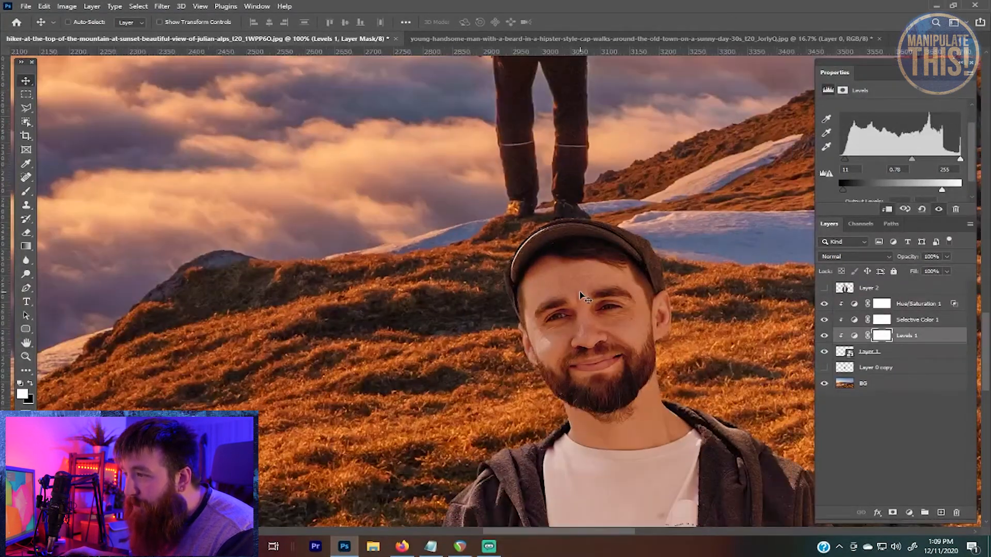
pyautogui.scroll(-1, 581, 295)
pyautogui.hotkey('ctrl', '-')
pyautogui.hotkey('ctrl', '-')
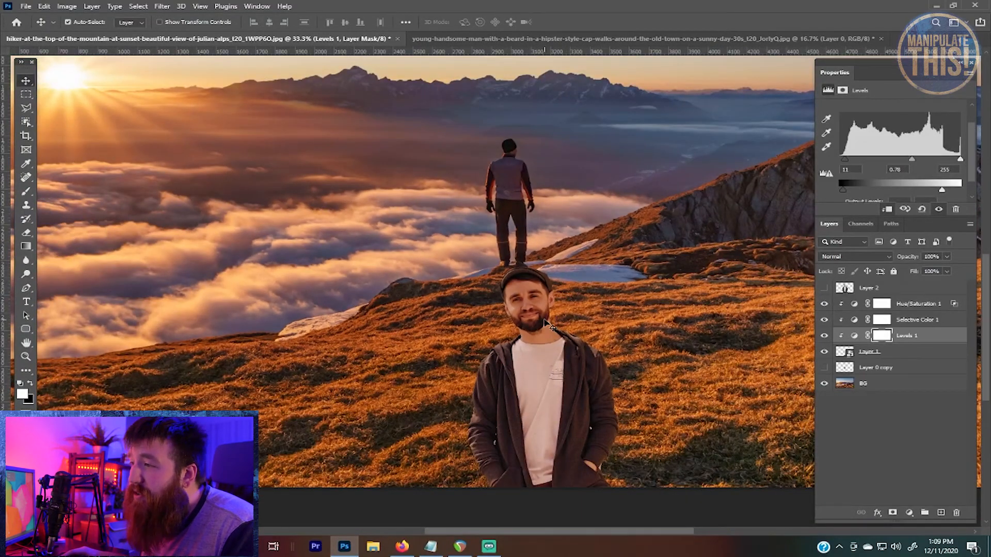
# - Rename the man's smart object layer, Layer 1, as Guy
pyautogui.click(901, 351)
pyautogui.doubleClick(870, 351)
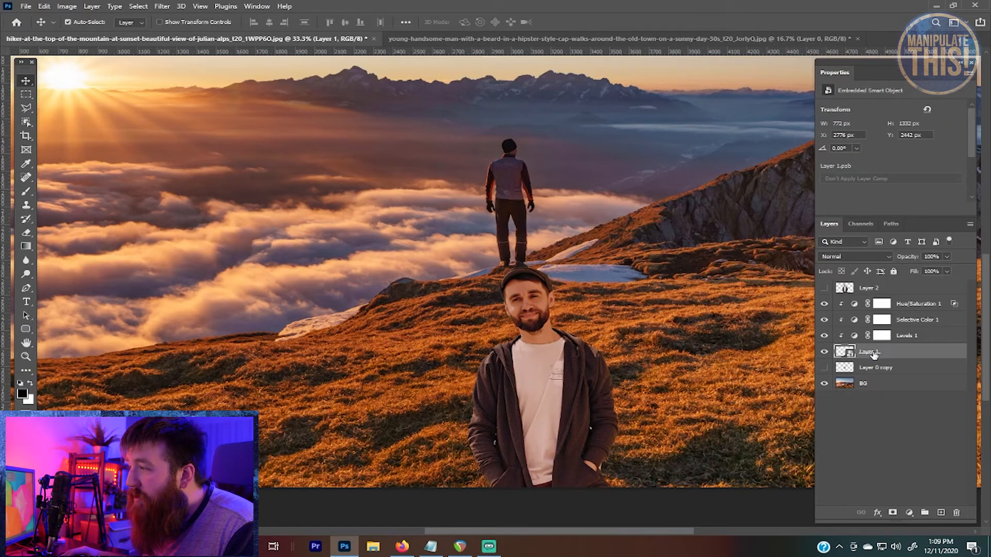
pyautogui.write('Guy')
pyautogui.press('Return')
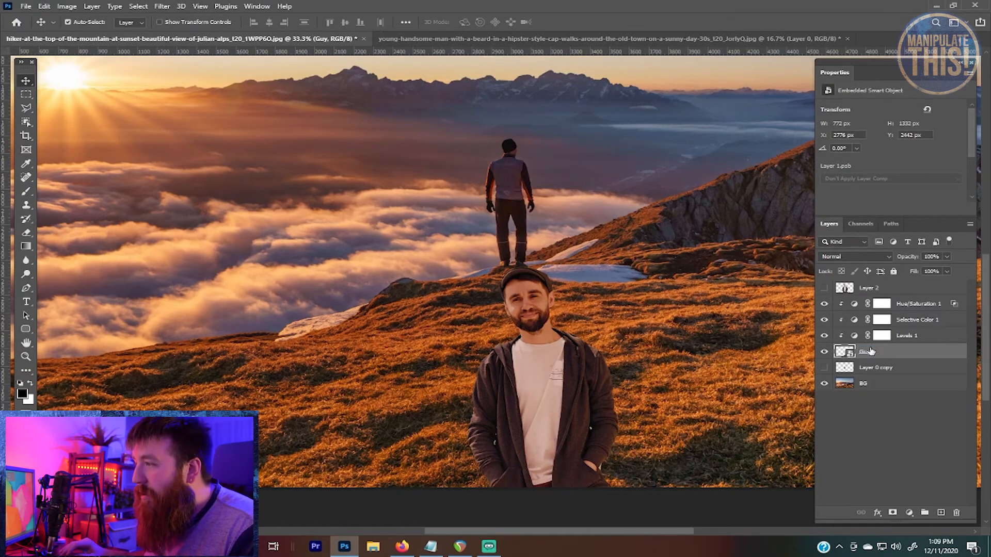
# - Apply a Gaussian Blur smart filter with a 0.5 pixel radius to the Guy layer
pyautogui.click(170, 6)
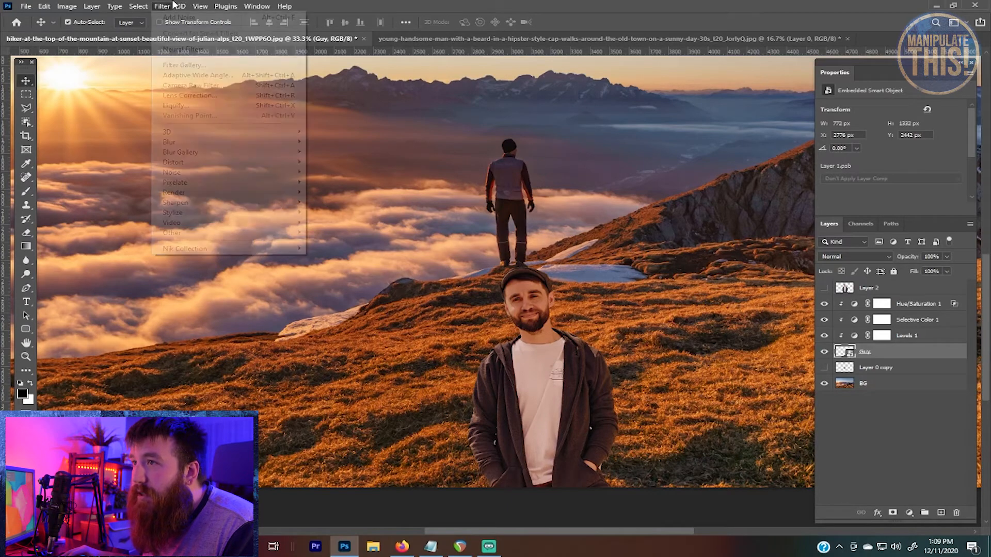
pyautogui.moveTo(195, 146)
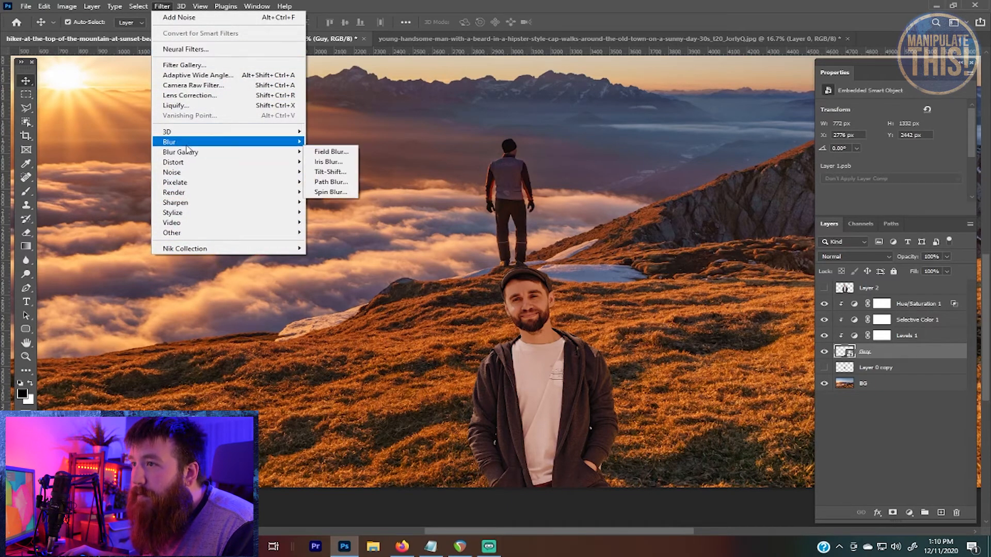
pyautogui.moveTo(250, 145)
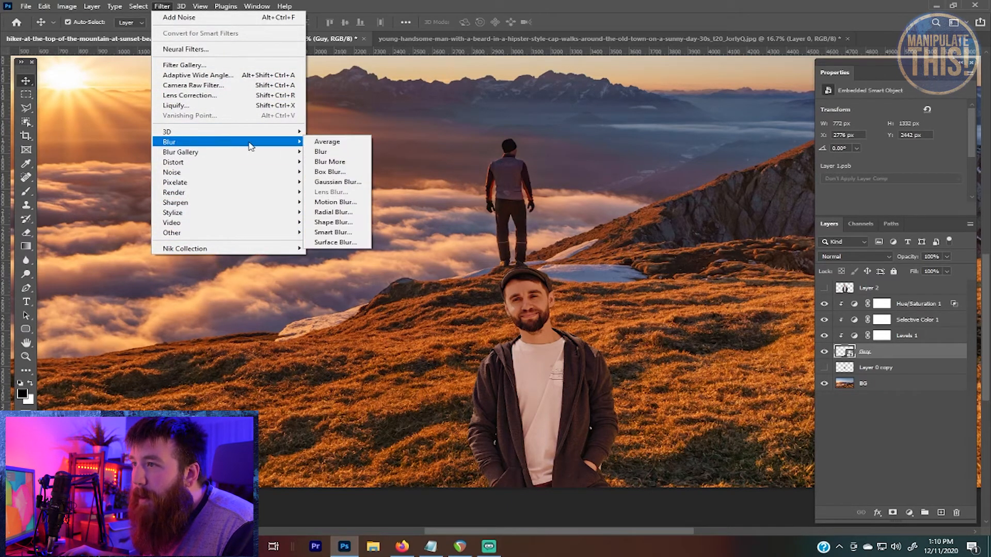
pyautogui.click(338, 182)
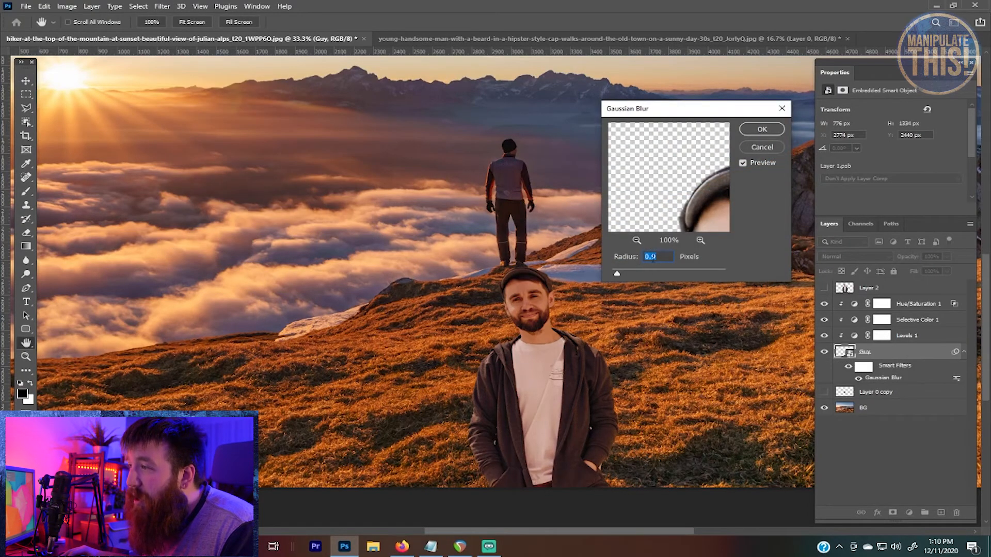
pyautogui.write('1')
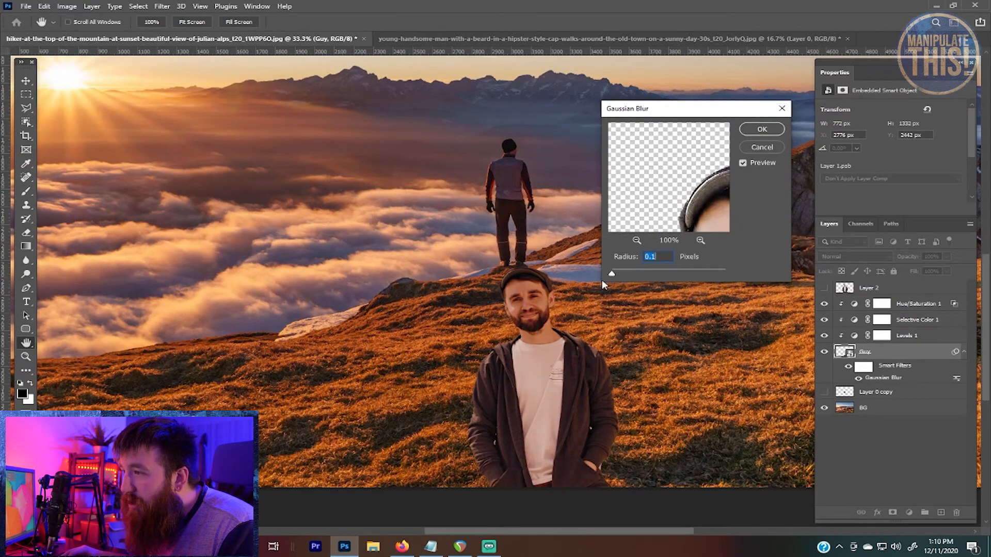
pyautogui.write('0.5')
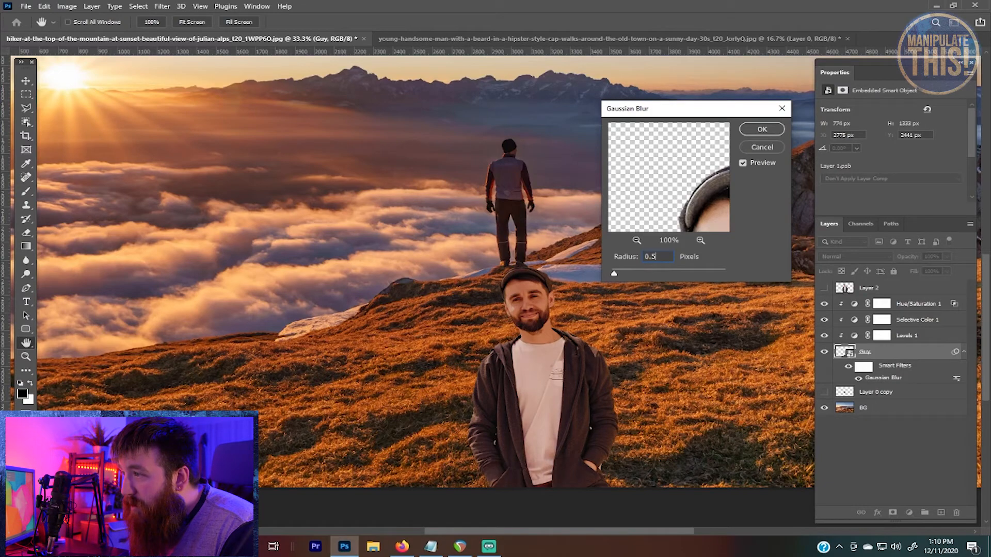
pyautogui.press('Return')
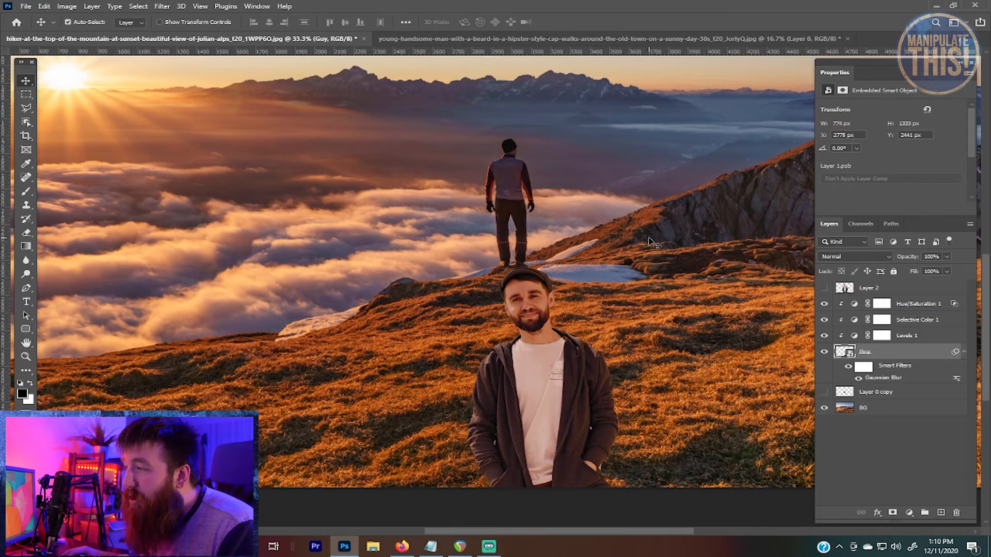
# - Apply an Add Noise smart filter with an amount of 4% to the Guy layer
pyautogui.click(162, 7)
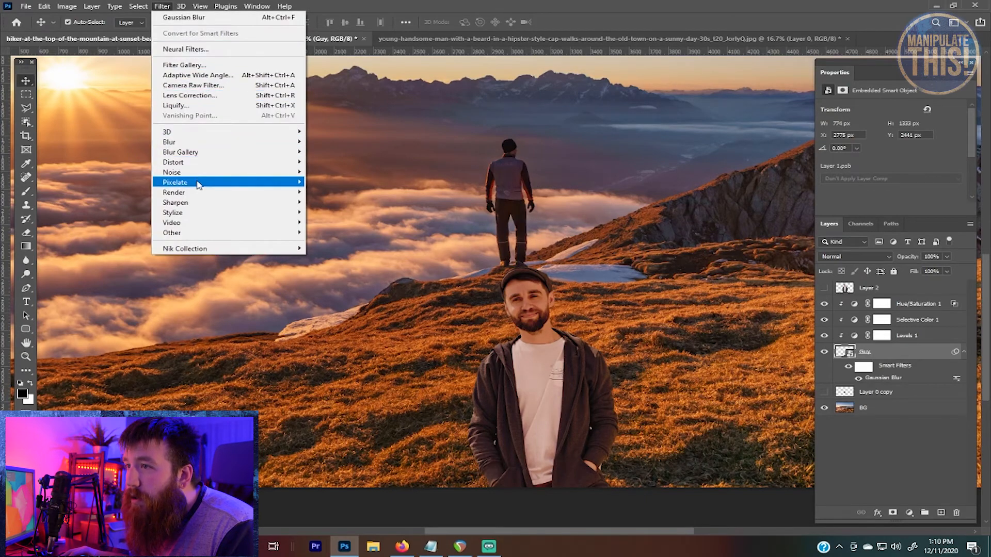
pyautogui.moveTo(185, 173)
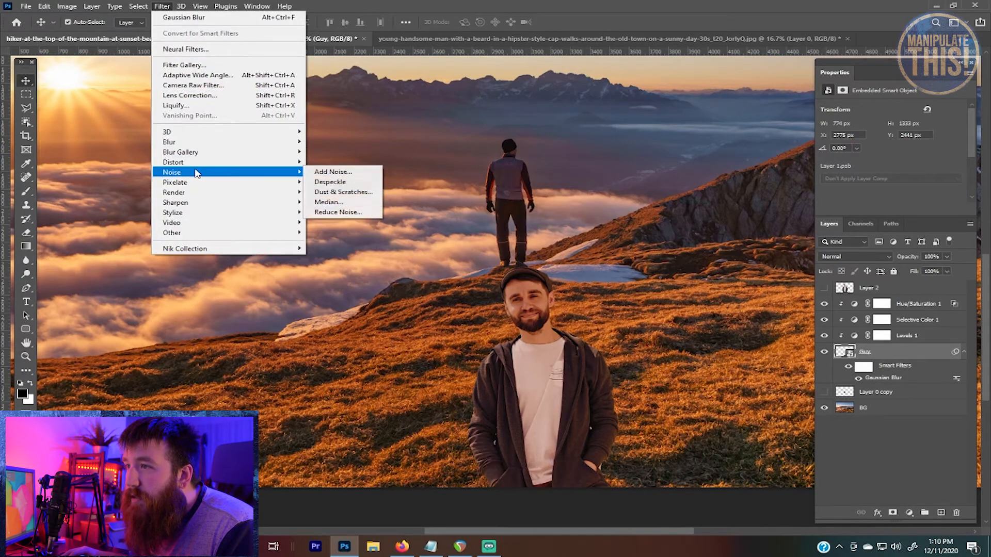
pyautogui.click(335, 173)
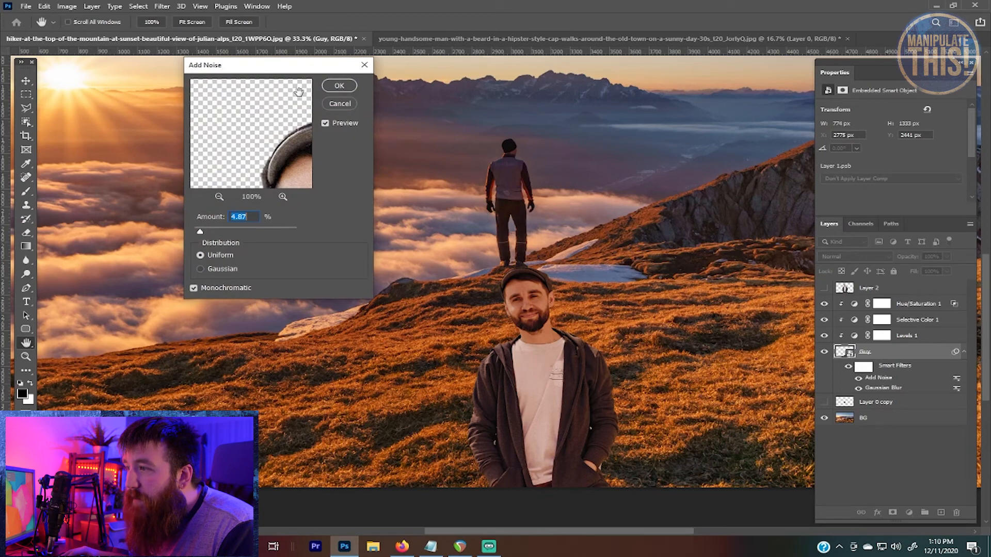
pyautogui.write('4')
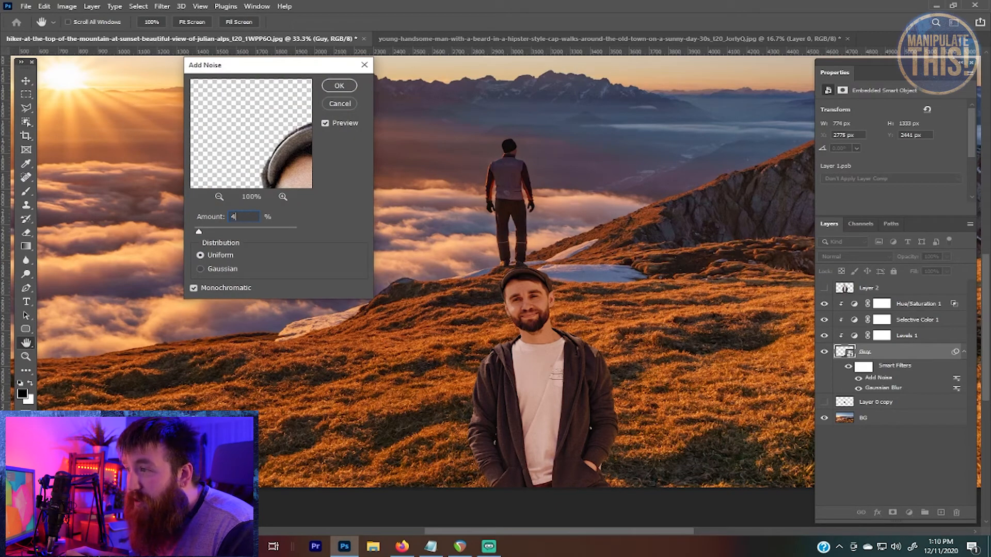
pyautogui.click(339, 86)
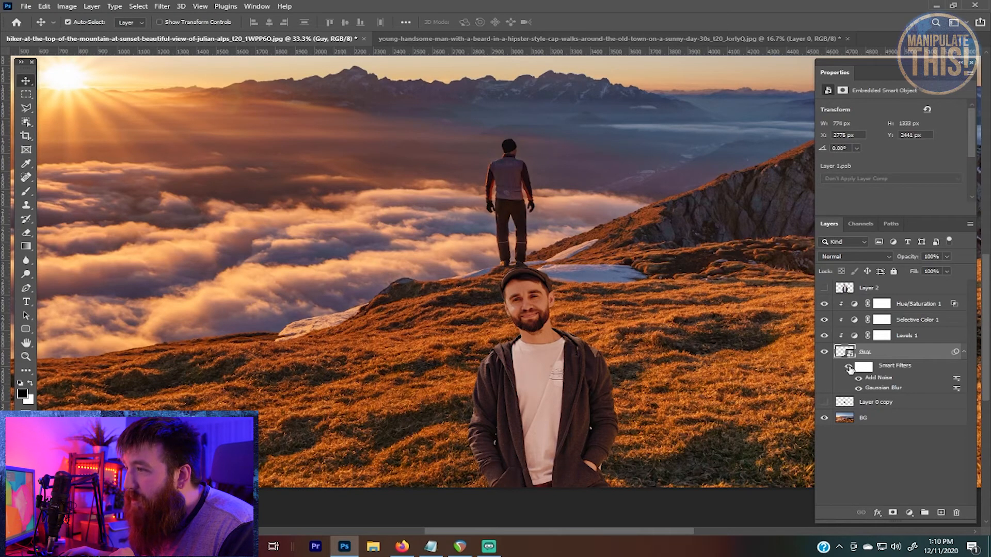
# - Make Layer 0 copy visible to cover the original hiker, and view the whole composite
pyautogui.click(824, 402)
pyautogui.hotkey('ctrl', '-')
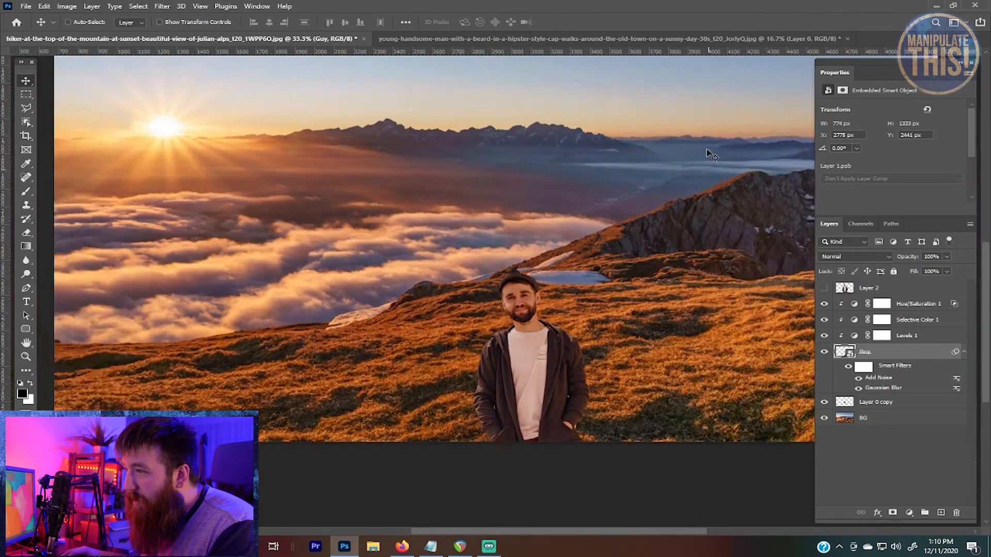
pyautogui.hotkey('ctrl', '-')
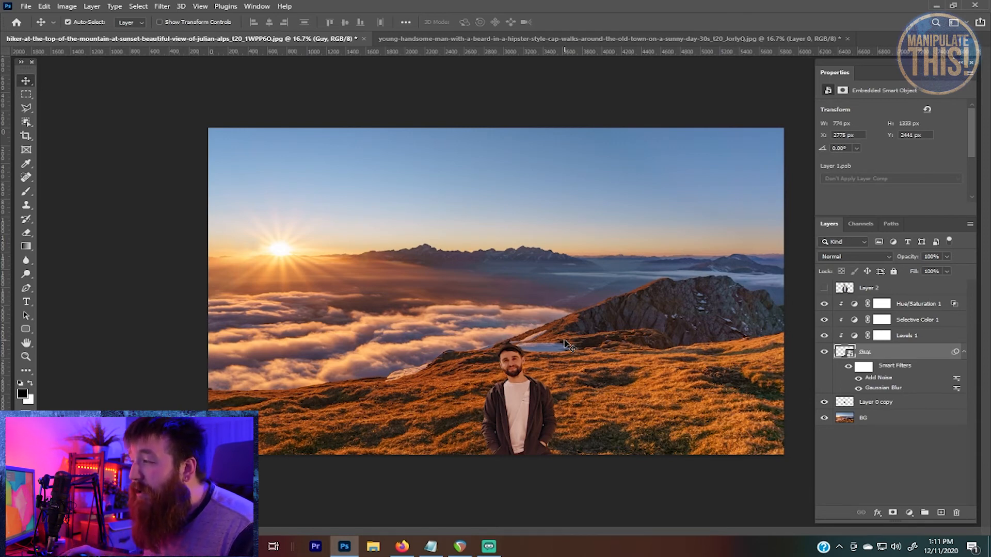
# - Review the finished composite before and after Levels 1, Selective Color 1 and Hue/Saturation 1, one adjustment at a time
pyautogui.click(908, 336)
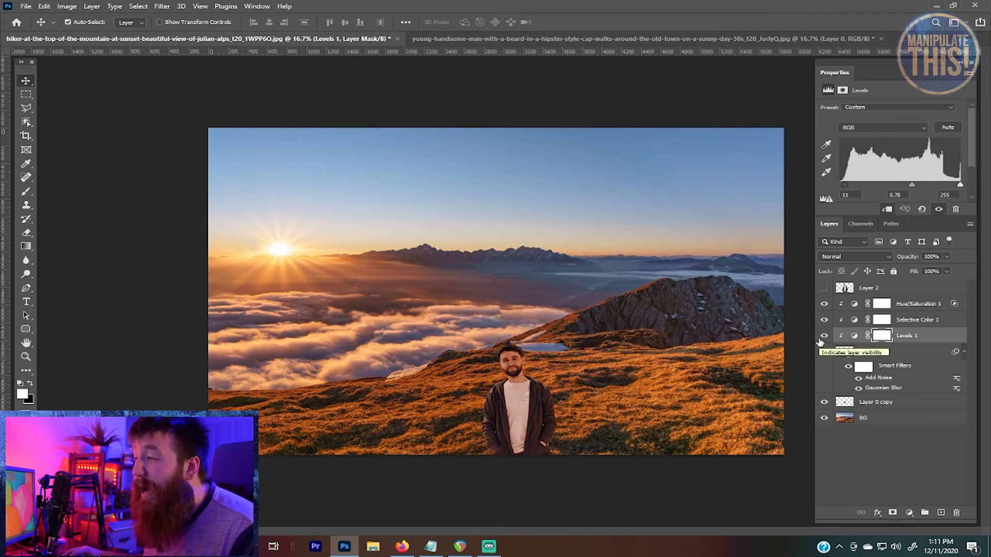
pyautogui.click(824, 336)
pyautogui.click(824, 336)
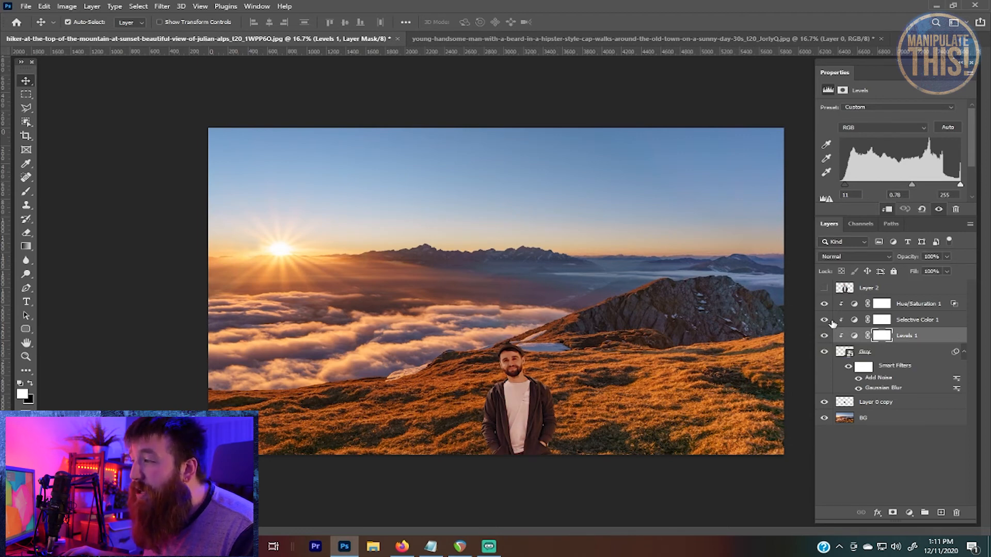
pyautogui.click(825, 319)
pyautogui.click(824, 320)
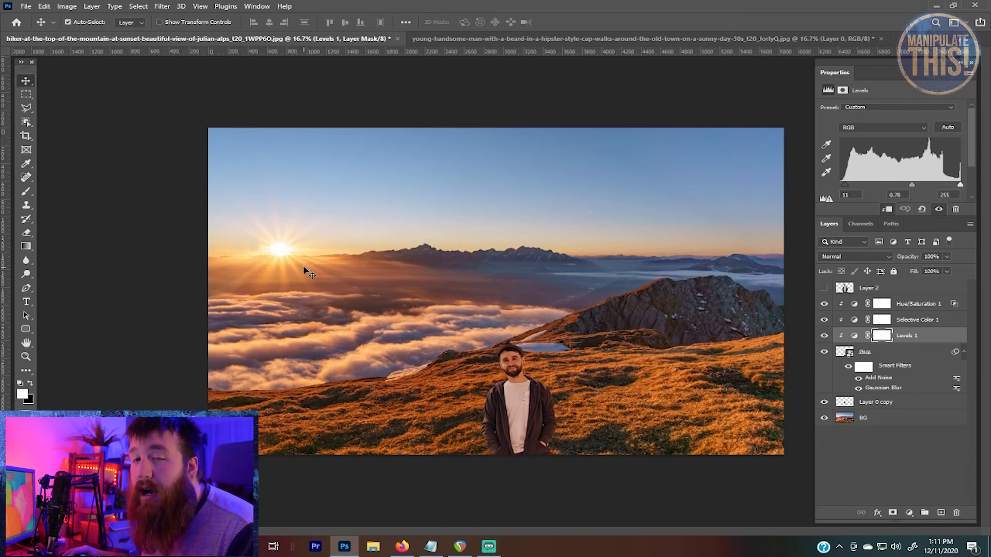
pyautogui.click(821, 304)
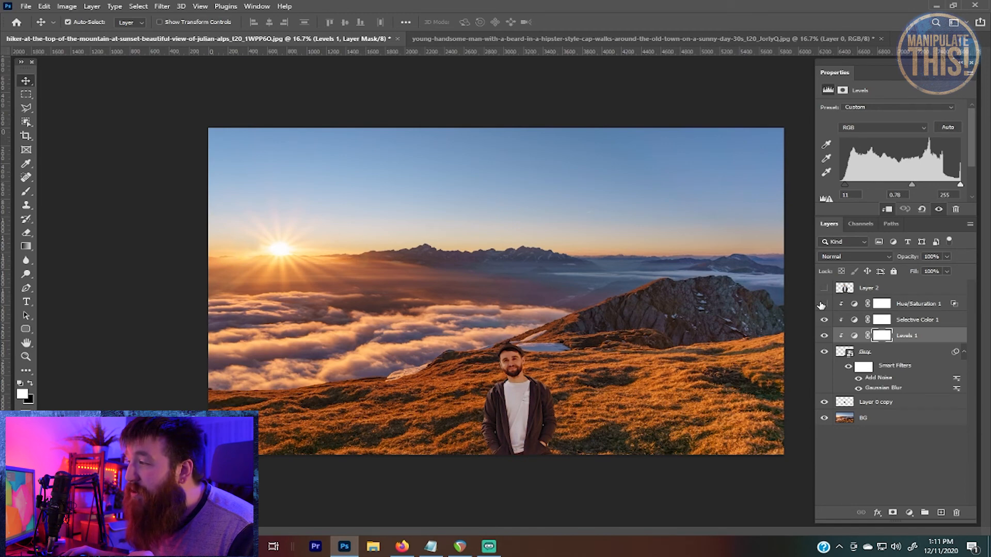
pyautogui.click(823, 304)
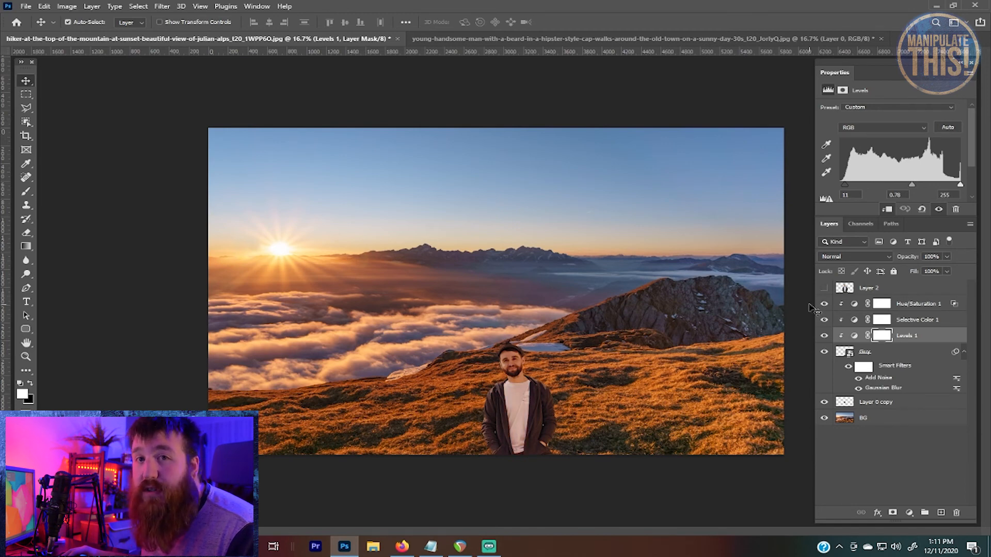